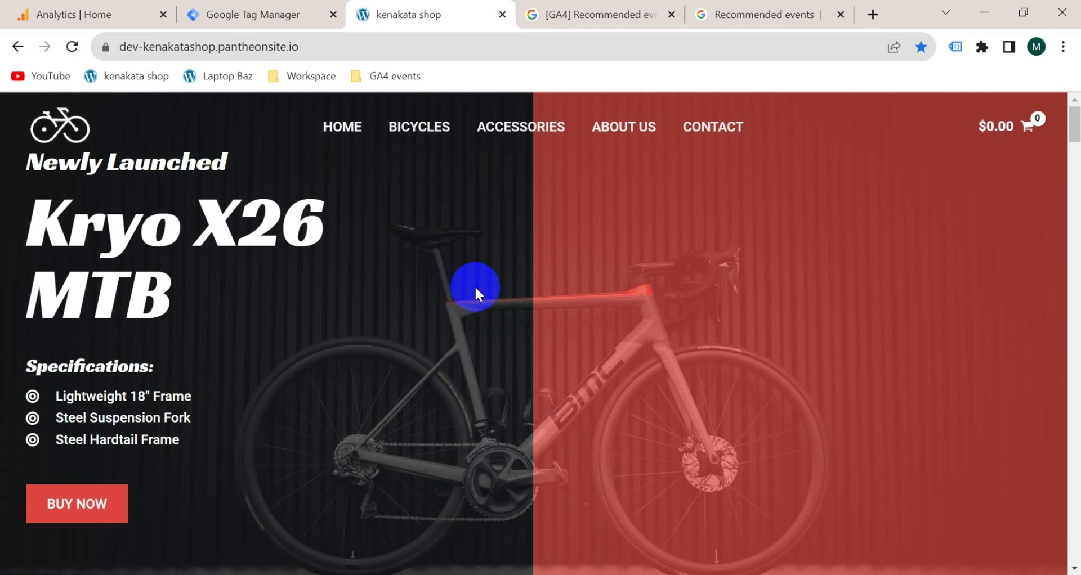
- Switch from the kenakata shop storefront to the Kenakata container's Tag Manager workspace overview
{"action": "left_click", "coordinate": [259, 17]}
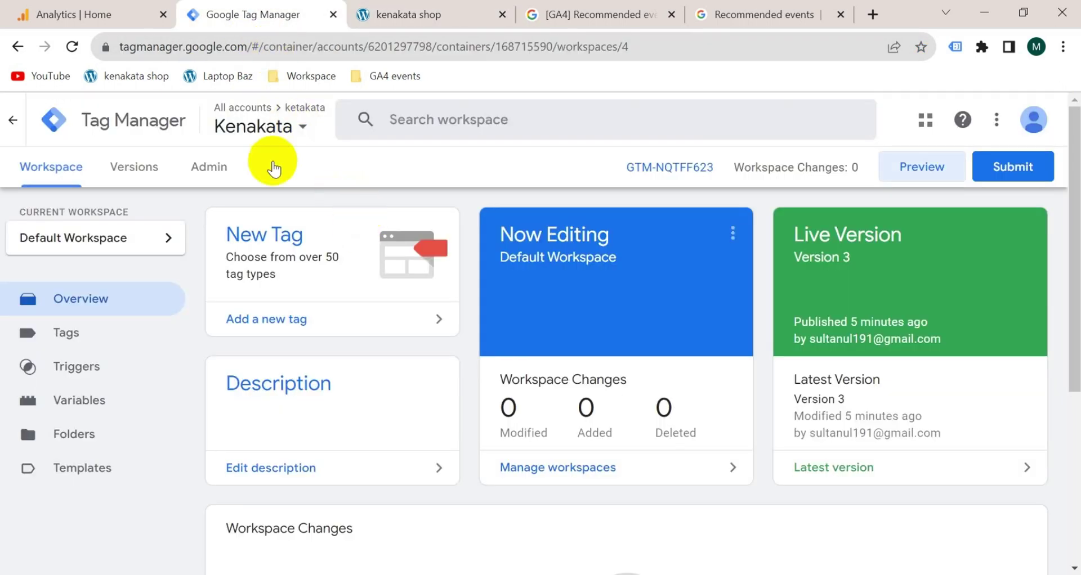
- Switch to the Google Analytics Home report for the Kenakata property
{"action": "left_click", "coordinate": [103, 17]}
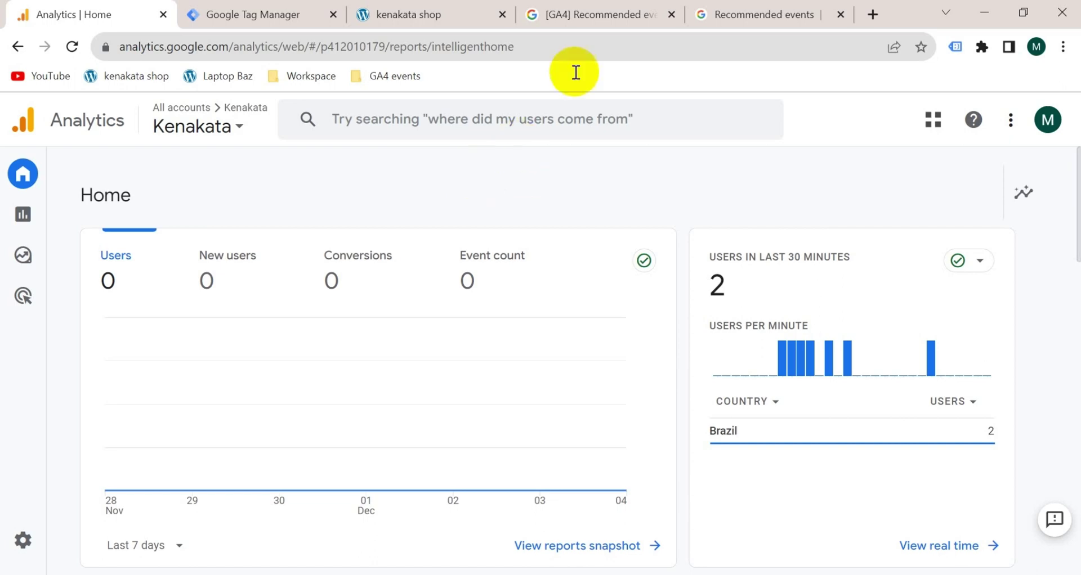
- Open the GA4 Recommended events help article at its 'For online sales' table listing view_item
{"action": "left_click", "coordinate": [608, 16]}
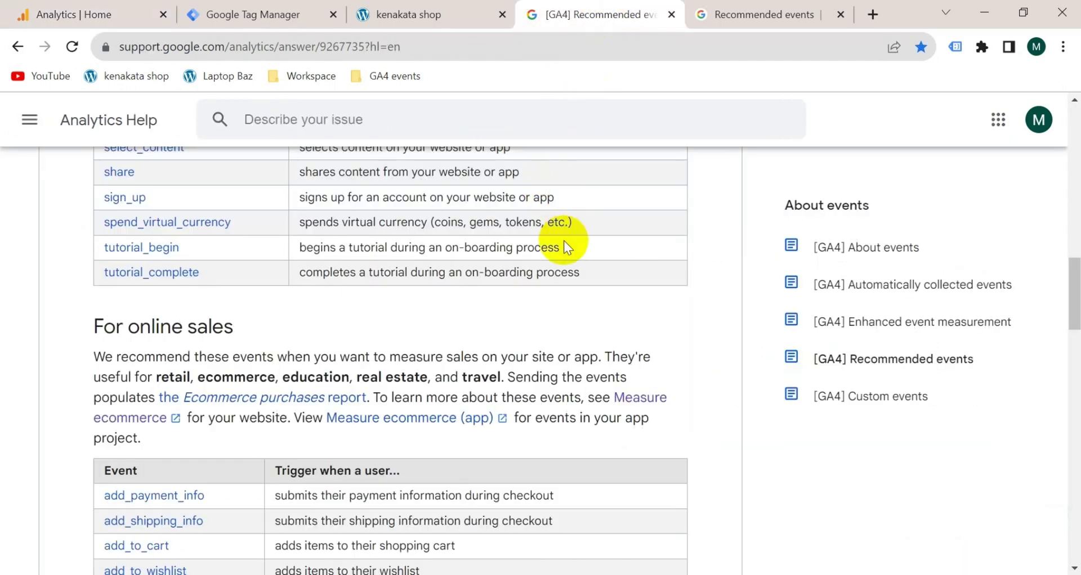
{"action": "scroll", "coordinate": [534, 289], "scroll_direction": "down", "scroll_amount": 1}
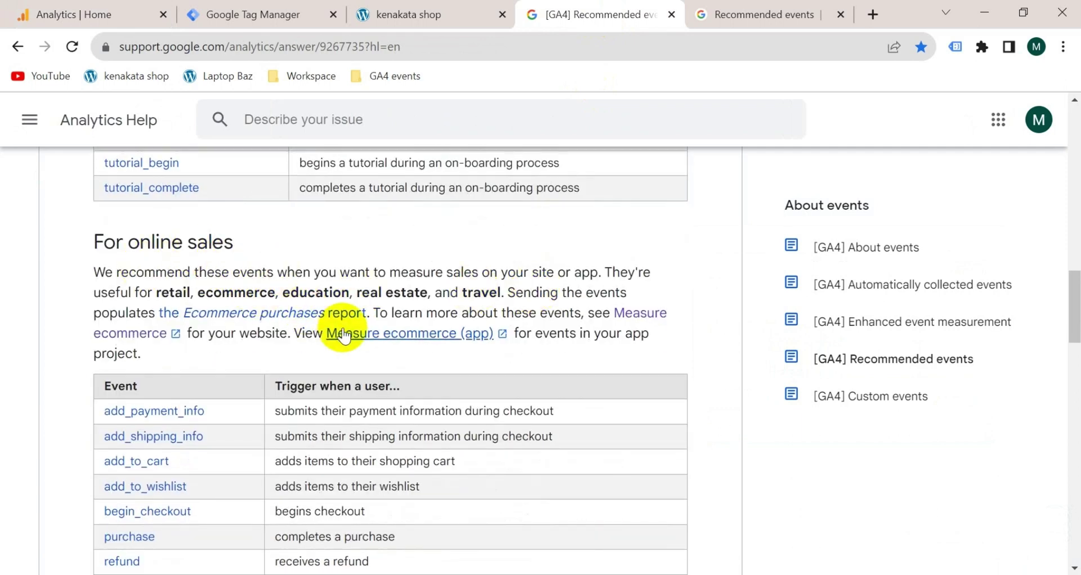
{"action": "scroll", "coordinate": [345, 326], "scroll_direction": "down", "scroll_amount": 3}
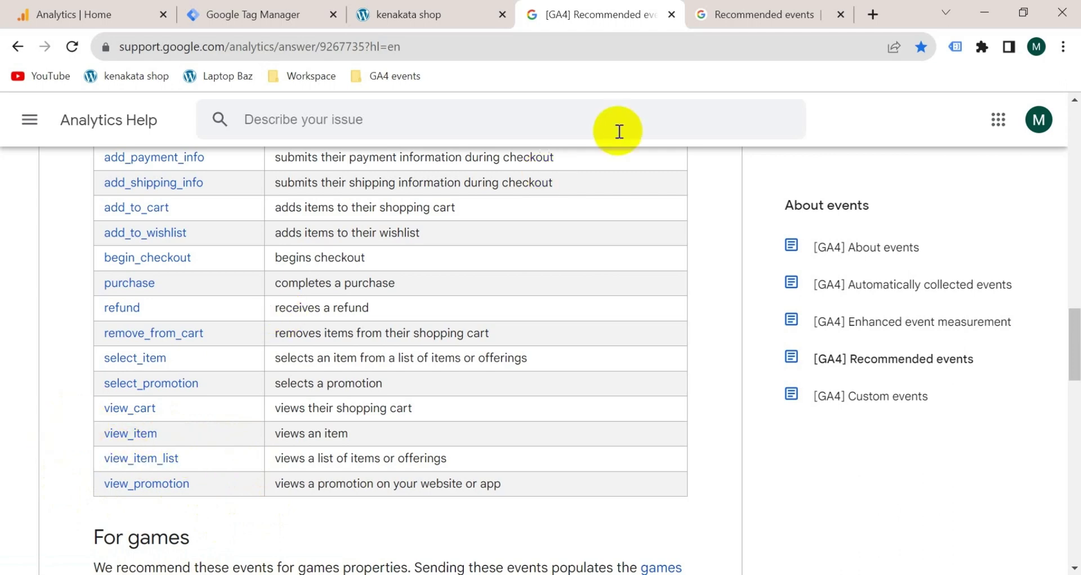
- Look up view_item in the developer reference: required currency, value and items parameters
{"action": "left_click", "coordinate": [764, 25]}
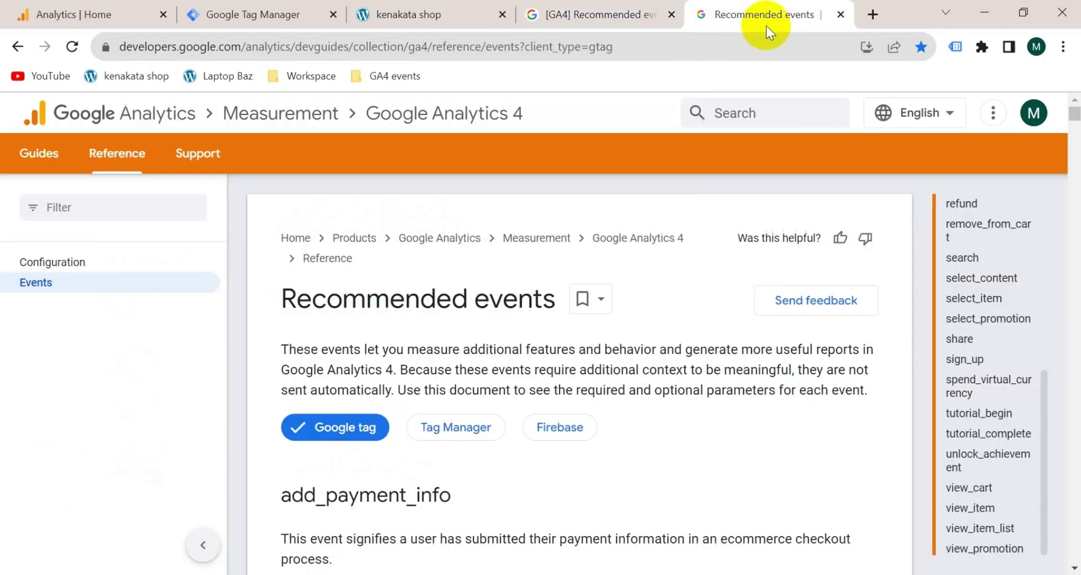
{"action": "left_click", "coordinate": [967, 510]}
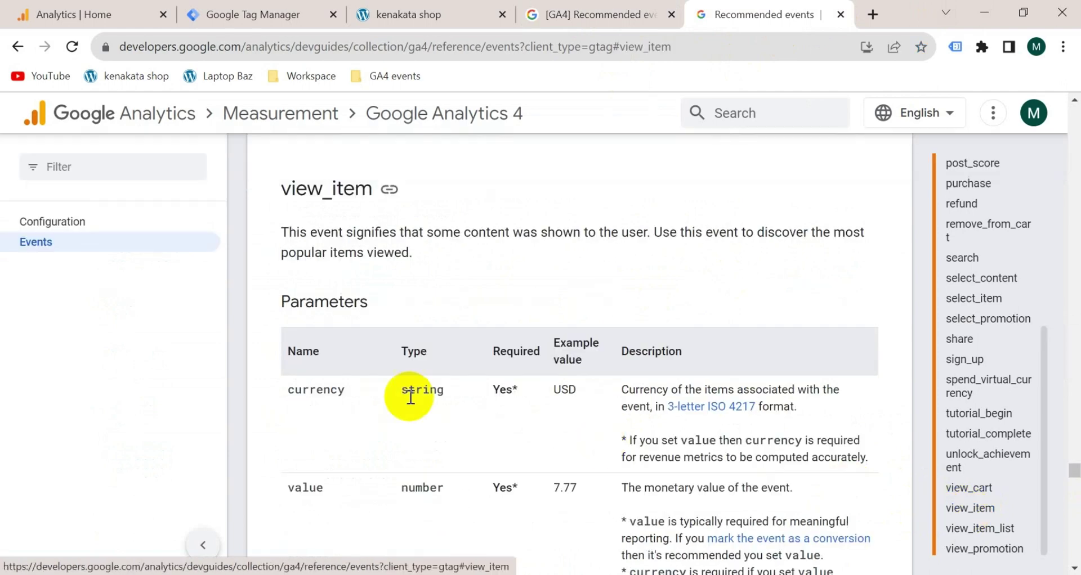
{"action": "scroll", "coordinate": [313, 488], "scroll_direction": "down", "scroll_amount": 3}
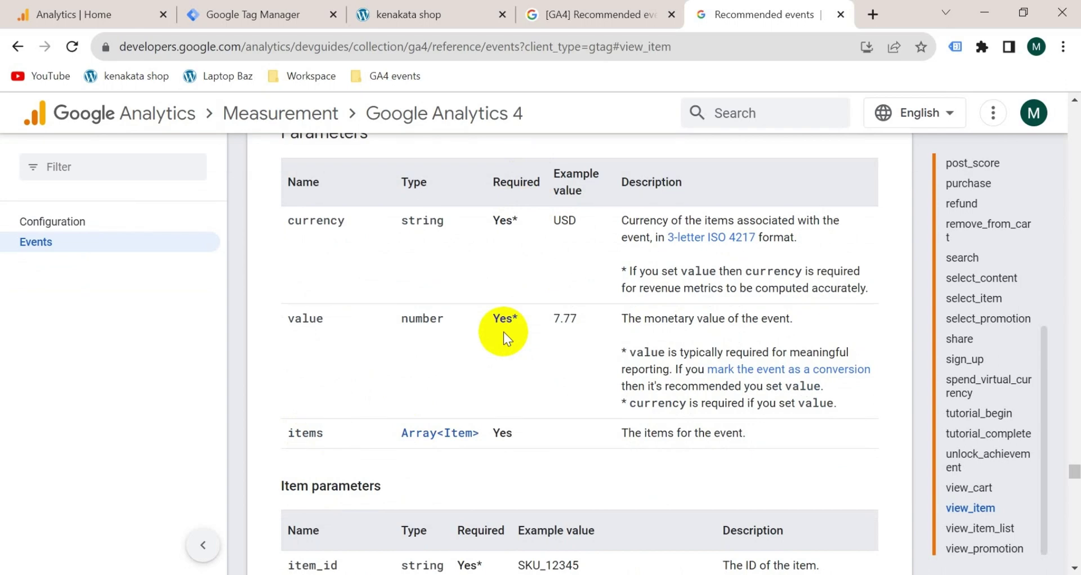
- Preview the Kenakata container, connecting Tag Assistant to dev-kenakatashop.pantheonsite.io in debug mode
{"action": "left_click", "coordinate": [265, 17]}
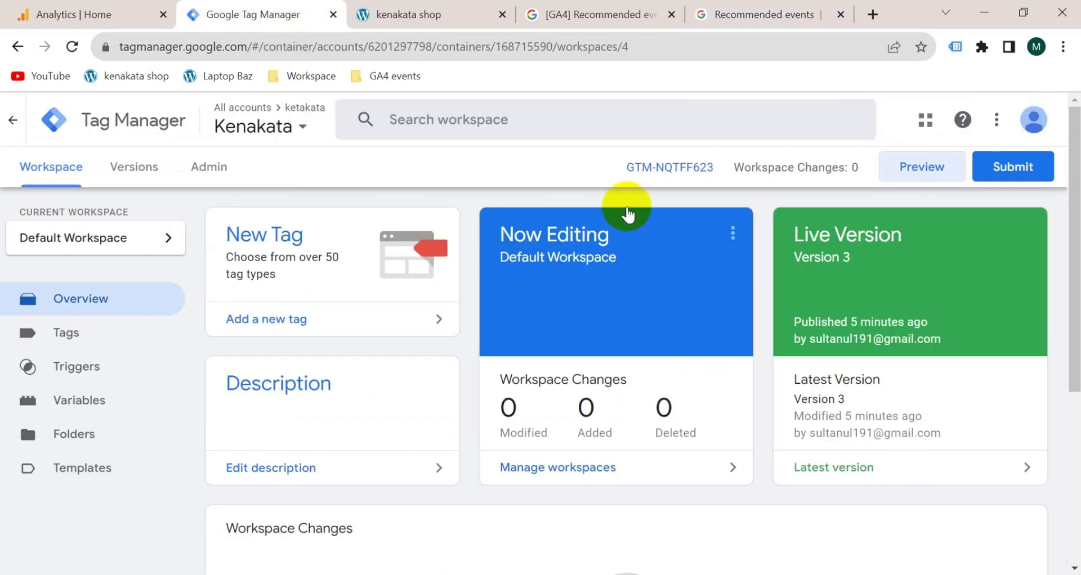
{"action": "left_click", "coordinate": [899, 166]}
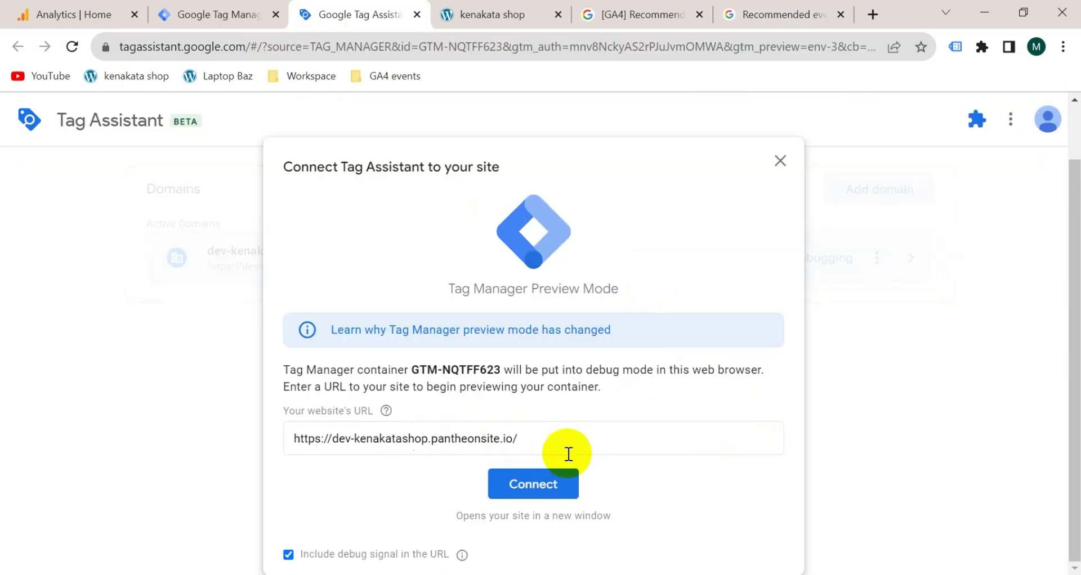
{"action": "left_click", "coordinate": [563, 438]}
{"action": "left_click", "coordinate": [519, 497]}
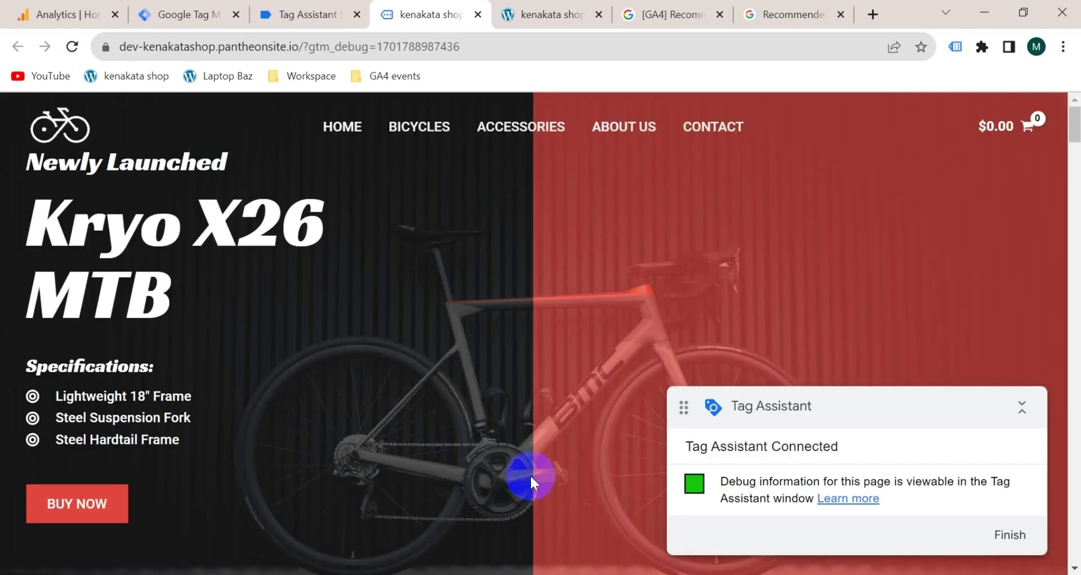
{"action": "left_click", "coordinate": [303, 11]}
- Open the Kryo X26 MTB – Model X product page in the debug-mode shop
{"action": "left_click", "coordinate": [533, 410]}
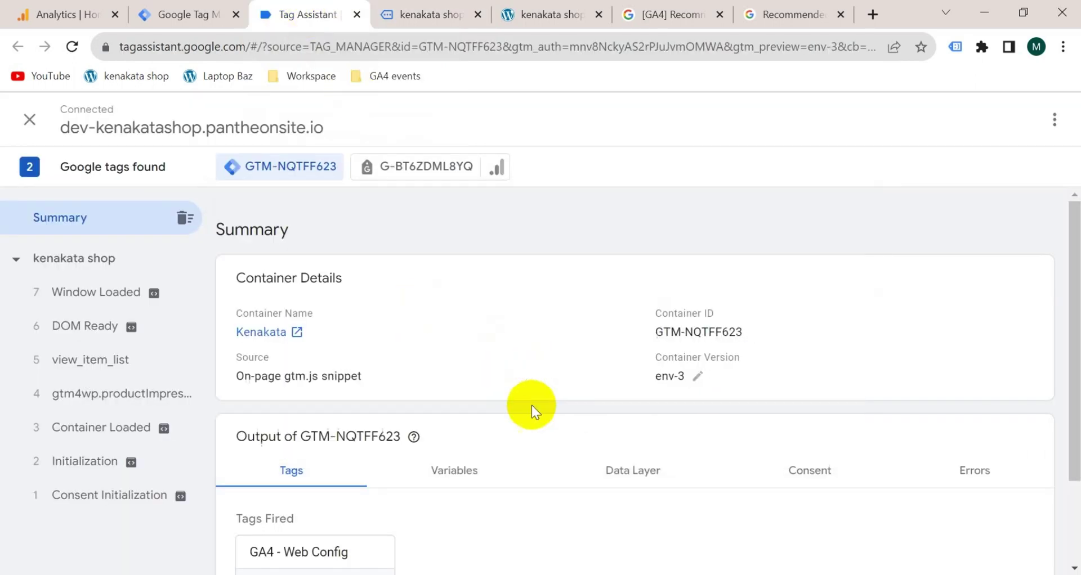
{"action": "left_click", "coordinate": [410, 12]}
{"action": "scroll", "coordinate": [515, 365], "scroll_direction": "down", "scroll_amount": 5}
{"action": "scroll", "coordinate": [518, 367], "scroll_direction": "down", "scroll_amount": 2}
{"action": "left_click", "coordinate": [435, 443]}
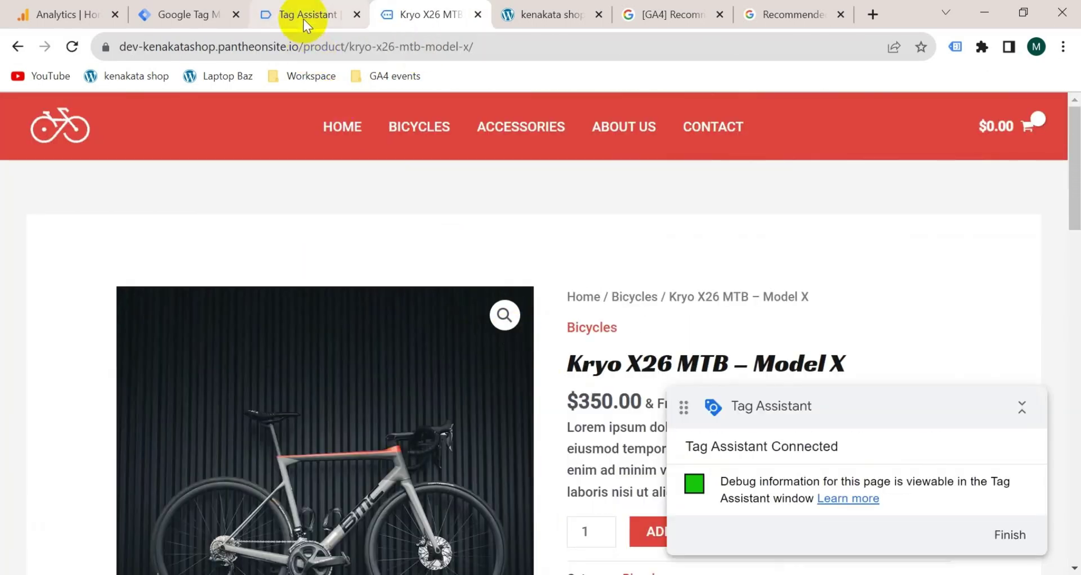
- Inspect the view_item event's data layer values in Tag Assistant
{"action": "left_click", "coordinate": [305, 15]}
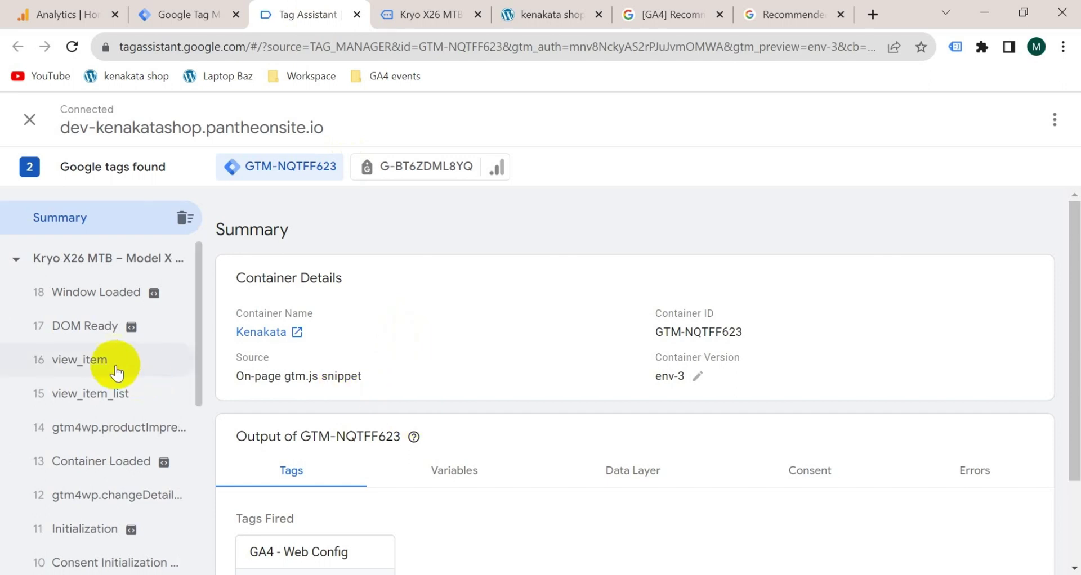
{"action": "left_click", "coordinate": [81, 365]}
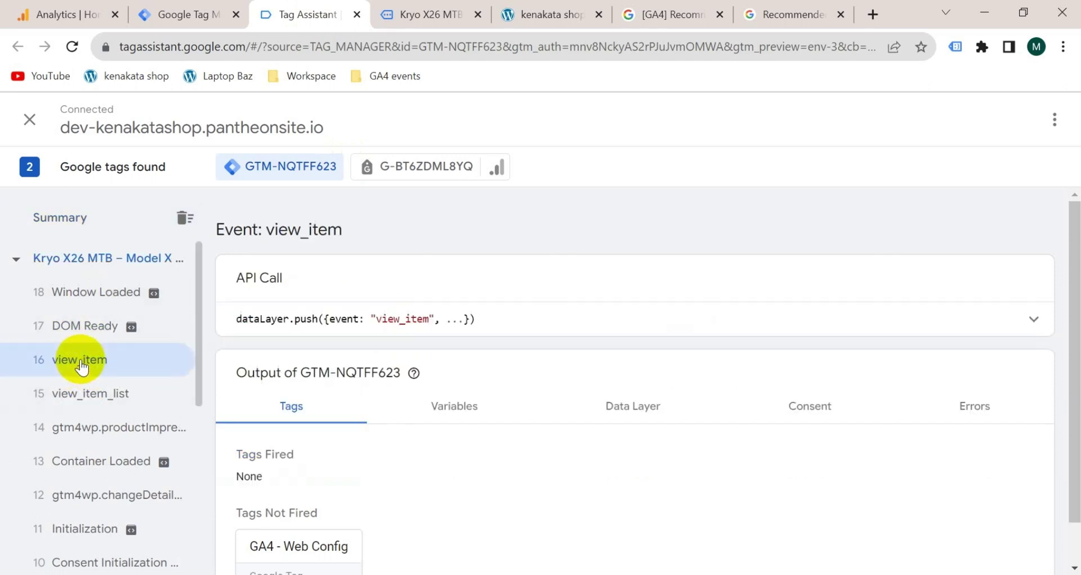
{"action": "scroll", "coordinate": [544, 467], "scroll_direction": "down", "scroll_amount": 1}
{"action": "left_click", "coordinate": [633, 364]}
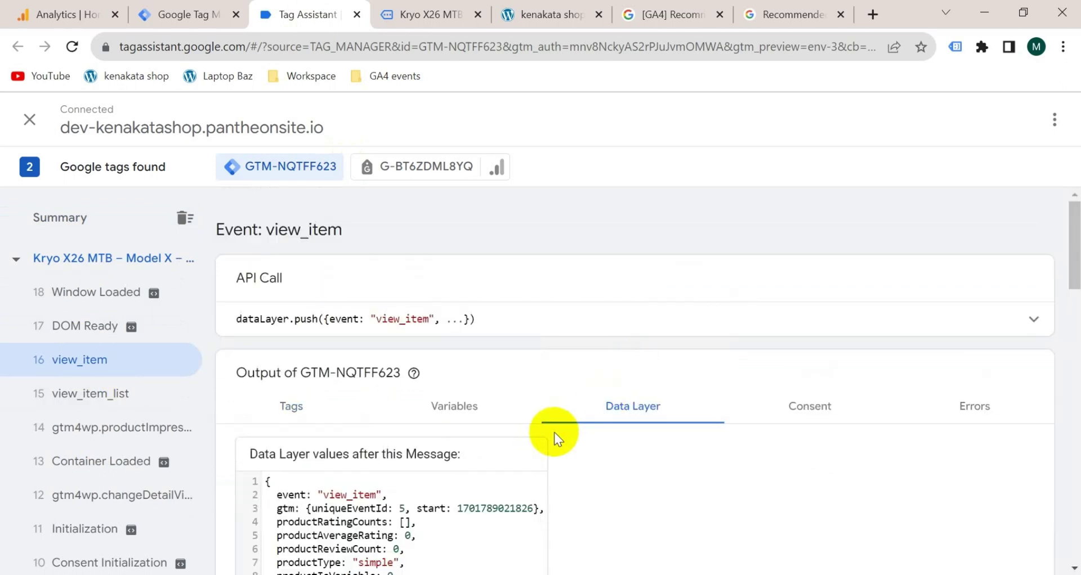
{"action": "scroll", "coordinate": [554, 433], "scroll_direction": "down", "scroll_amount": 4}
{"action": "scroll", "coordinate": [493, 371], "scroll_direction": "up", "scroll_amount": 3}
{"action": "scroll", "coordinate": [492, 379], "scroll_direction": "down", "scroll_amount": 3}
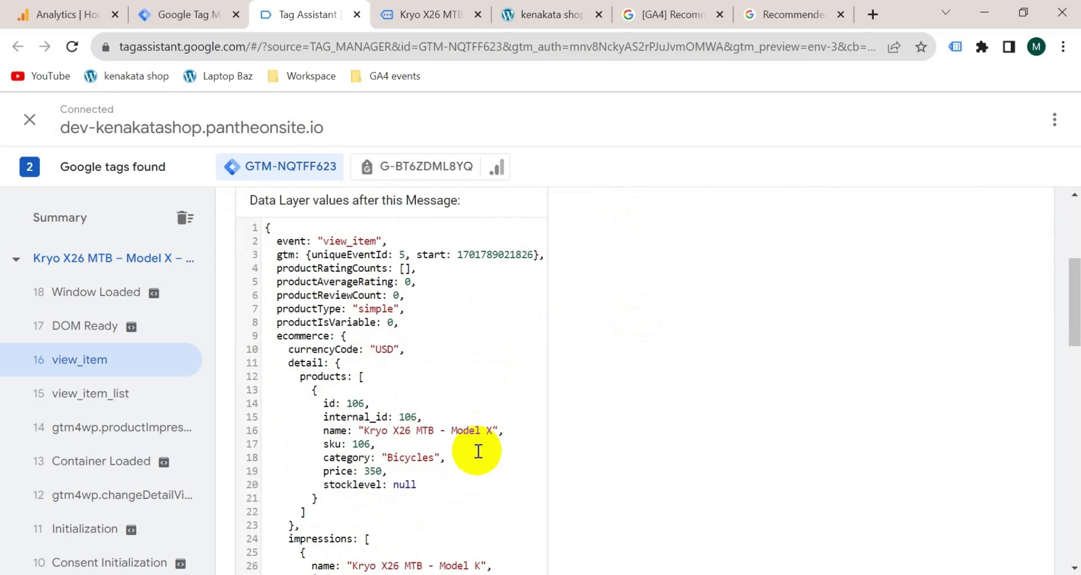
{"action": "scroll", "coordinate": [478, 451], "scroll_direction": "down", "scroll_amount": 2}
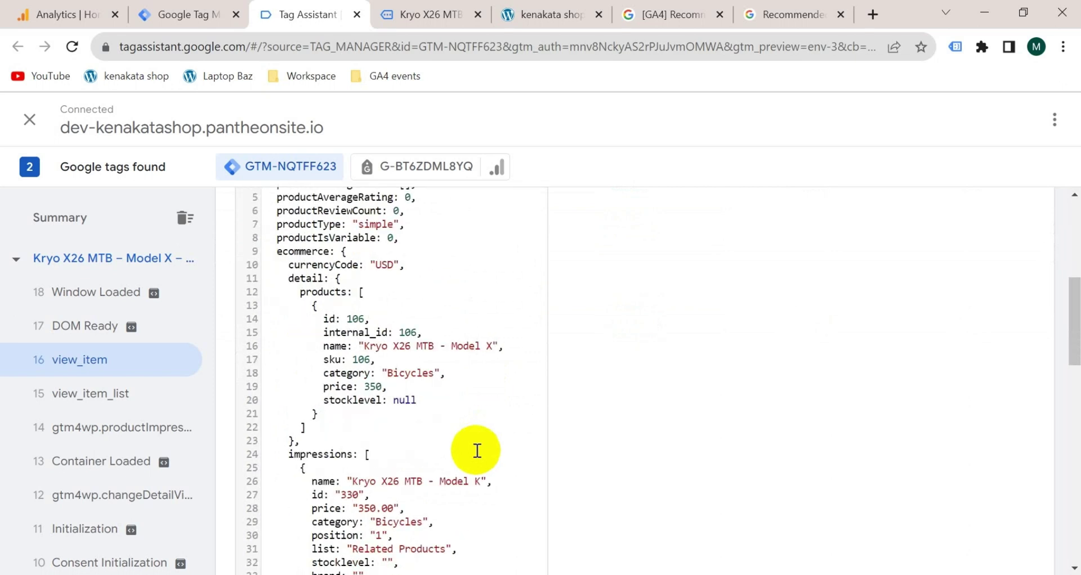
{"action": "scroll", "coordinate": [477, 450], "scroll_direction": "down", "scroll_amount": 5}
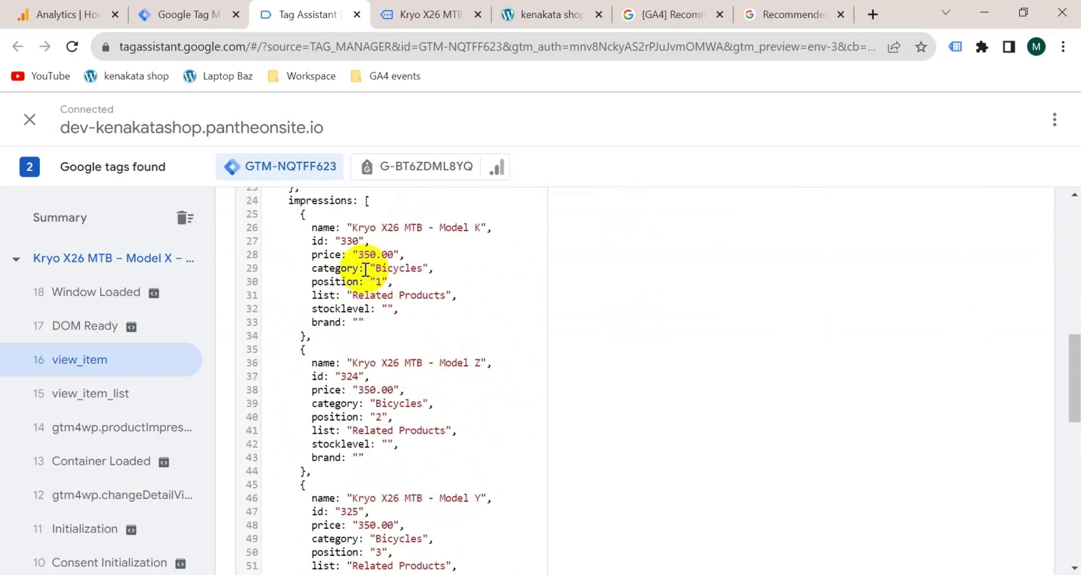
{"action": "left_click", "coordinate": [187, 15]}
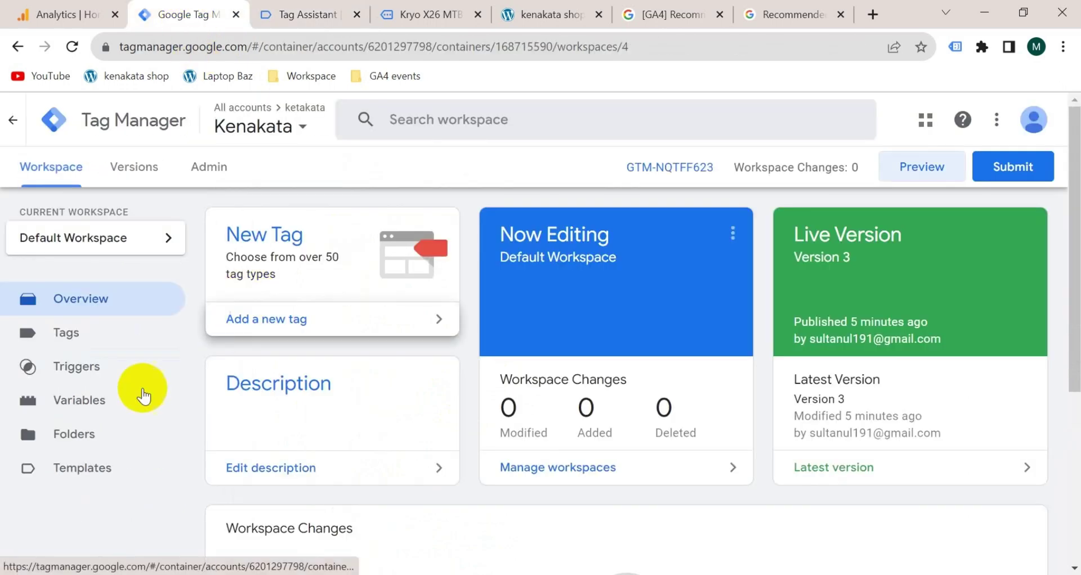
- Start a new user-defined variable from the Variables page and bring up the variable types
{"action": "left_click", "coordinate": [79, 399]}
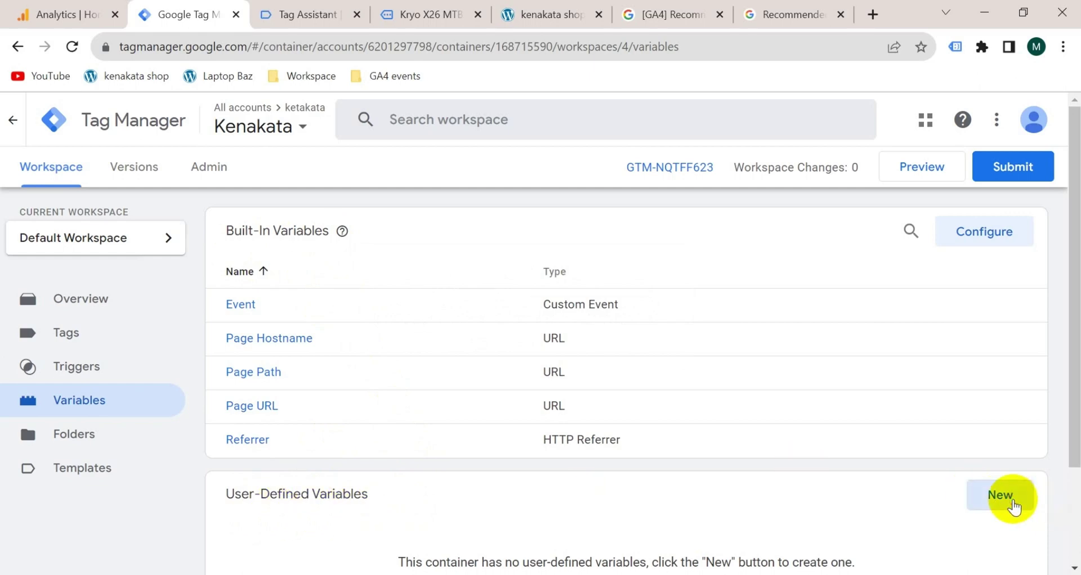
{"action": "left_click", "coordinate": [1008, 496]}
{"action": "left_click", "coordinate": [493, 283]}
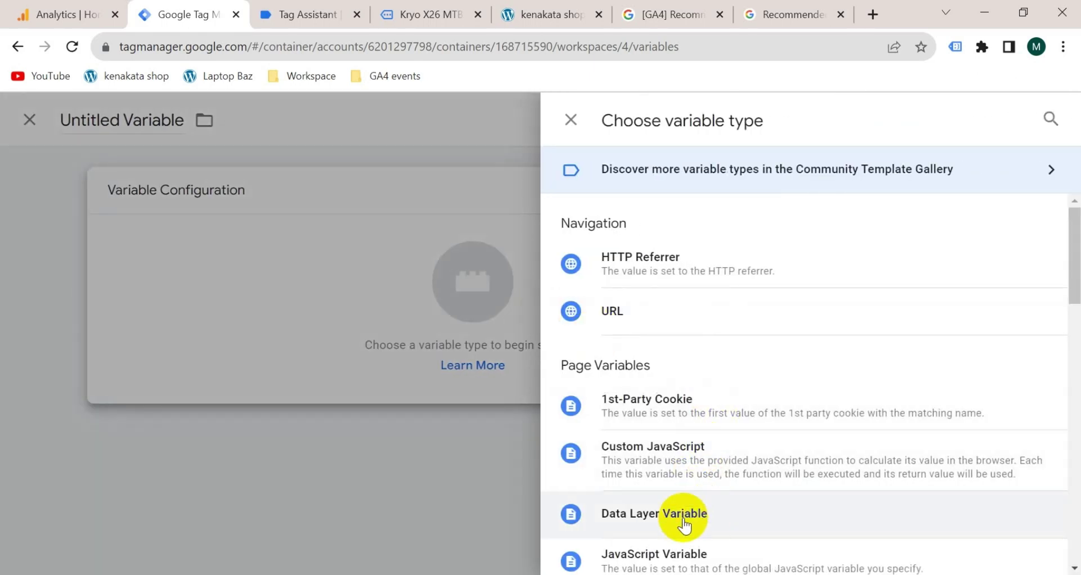
- Make it a Data Layer Variable and copy the ecommerce and currency keys from Tag Assistant
{"action": "left_click", "coordinate": [732, 528]}
{"action": "left_click", "coordinate": [306, 358]}
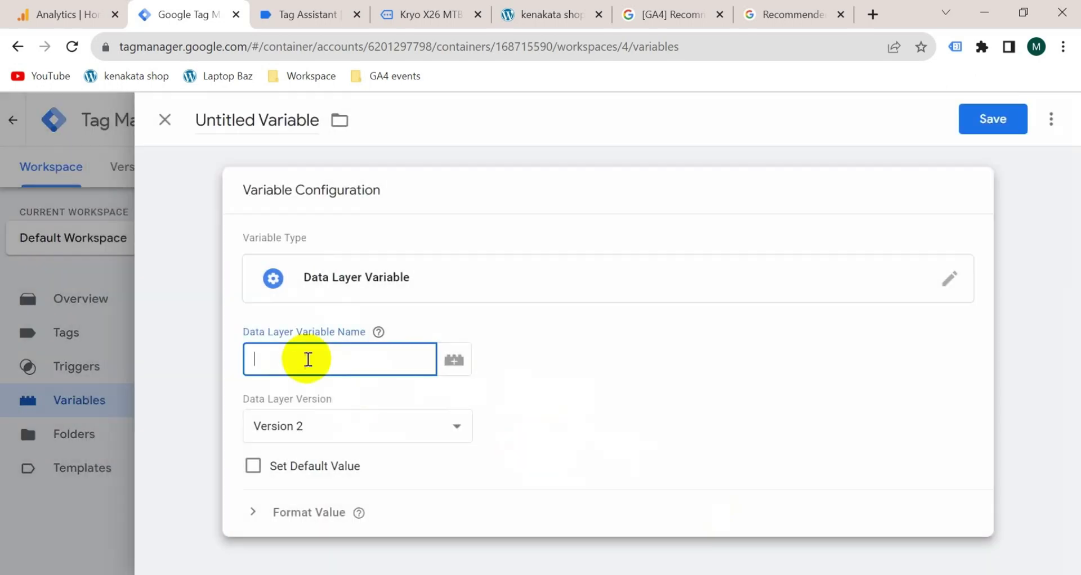
{"action": "left_click", "coordinate": [315, 14]}
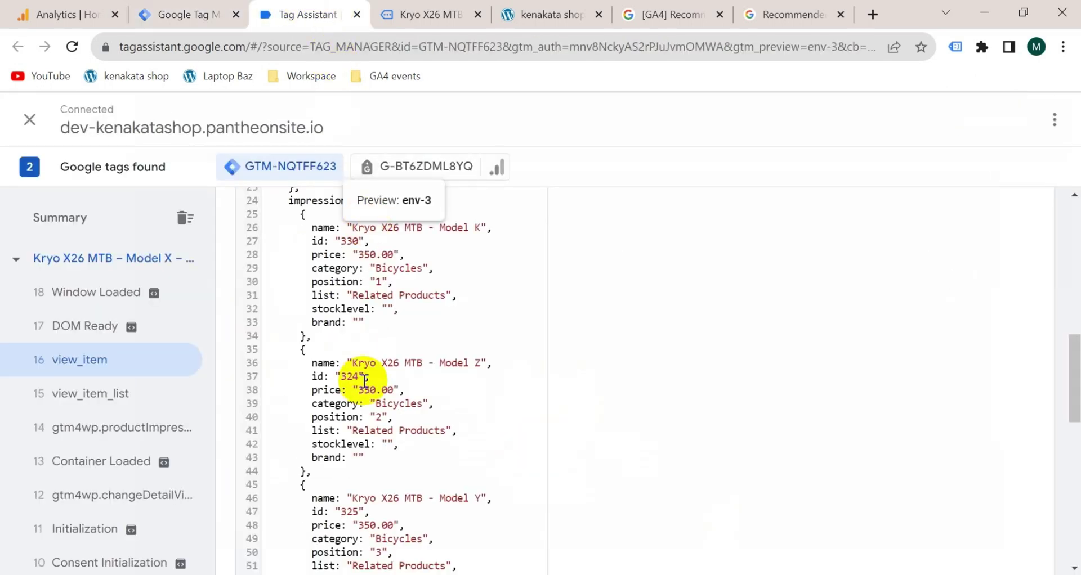
{"action": "scroll", "coordinate": [361, 386], "scroll_direction": "up", "scroll_amount": 4}
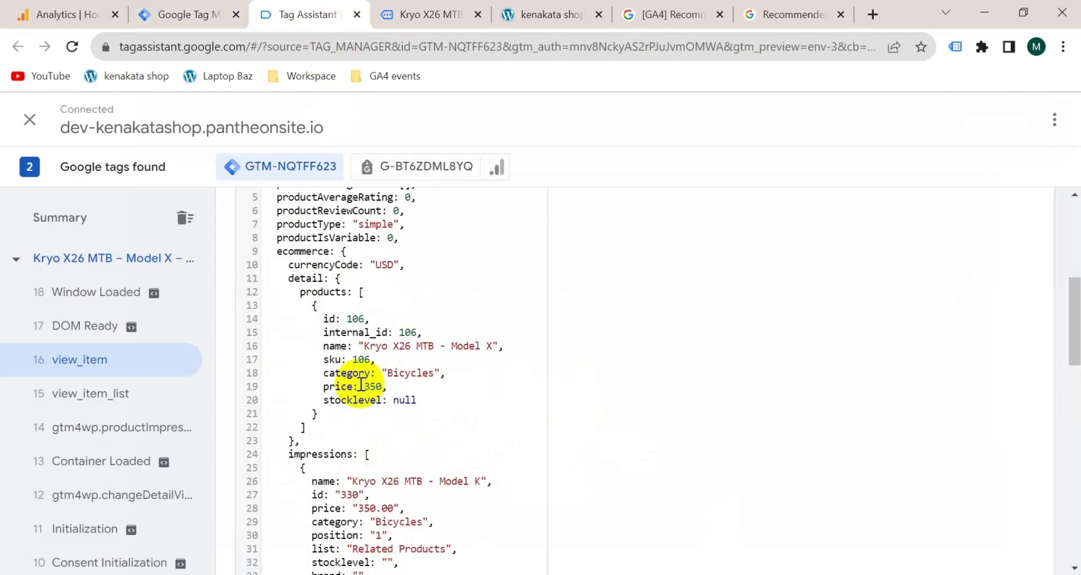
{"action": "double_click", "coordinate": [299, 248]}
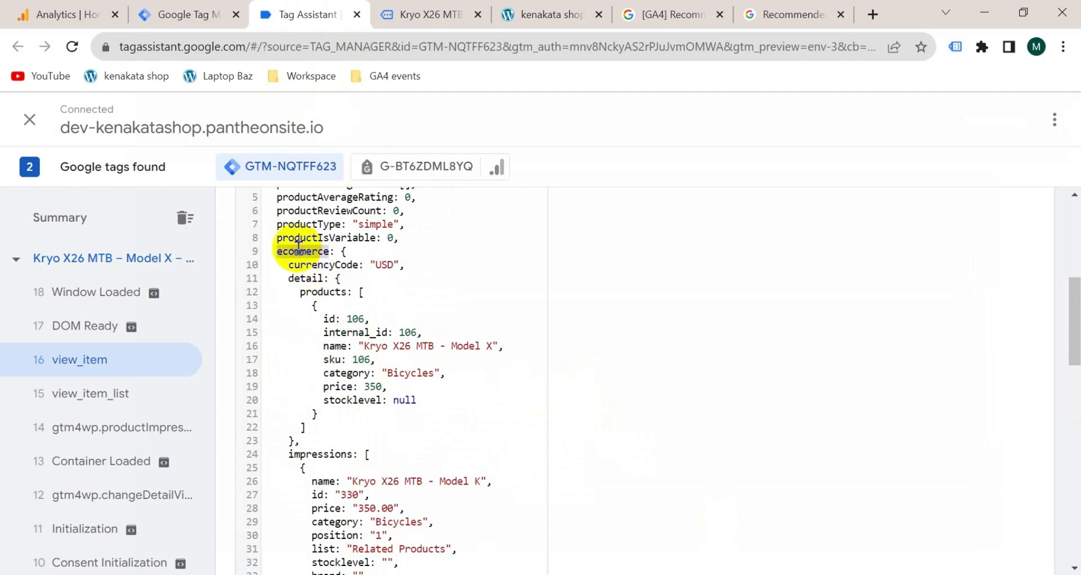
{"action": "scroll", "coordinate": [410, 345], "scroll_direction": "down", "scroll_amount": 7}
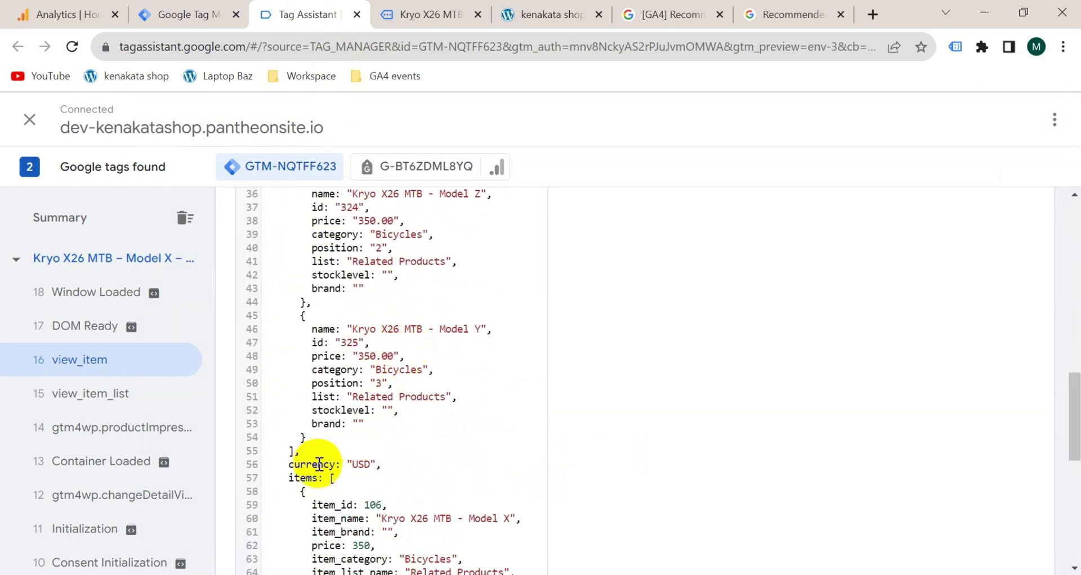
{"action": "double_click", "coordinate": [319, 463]}
{"action": "key", "text": "super+c"}
{"action": "left_click", "coordinate": [186, 15]}
- Set the key to ecommerce.currency, title the variable Currency, and save it
{"action": "left_click", "coordinate": [313, 356]}
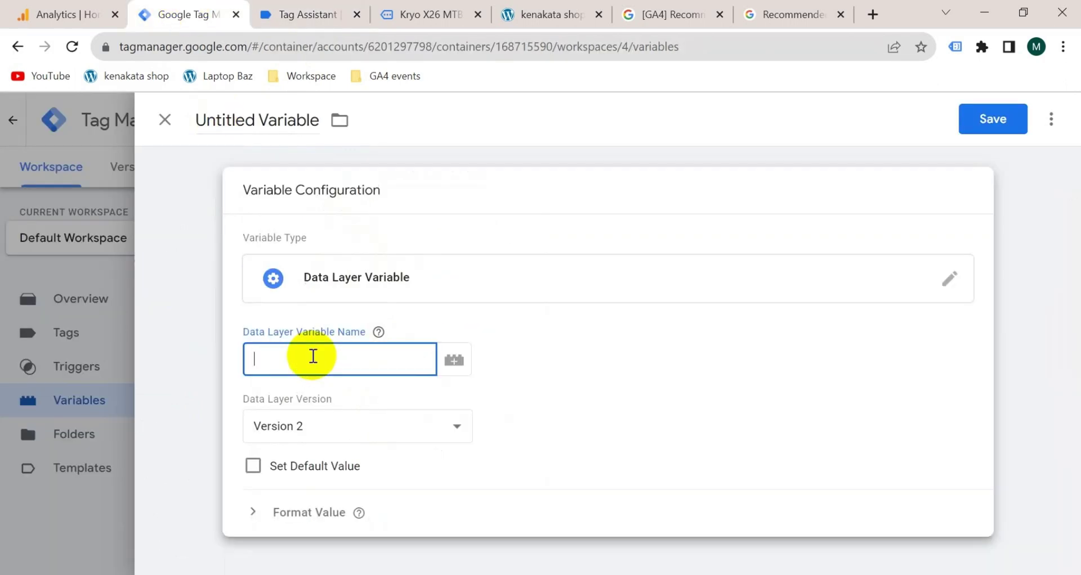
{"action": "key", "text": "super+v"}
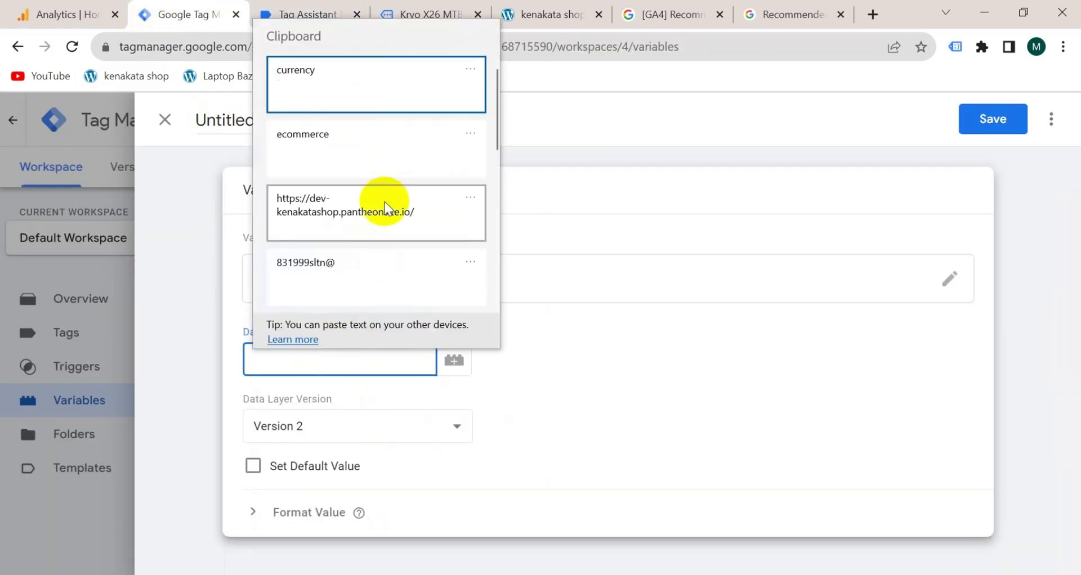
{"action": "left_click", "coordinate": [337, 156]}
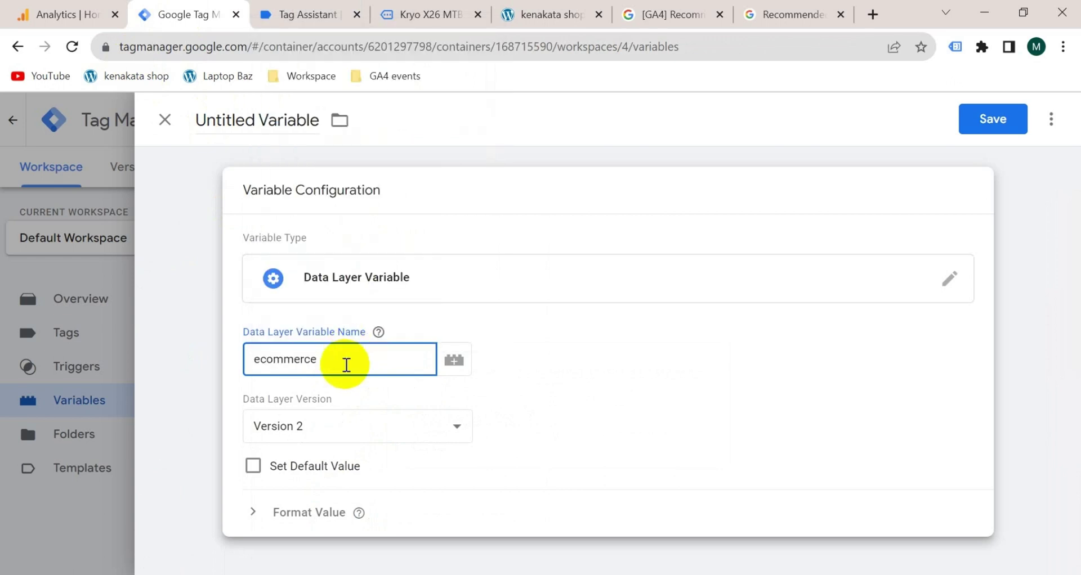
{"action": "type", "text": "."}
{"action": "key", "text": "super+v"}
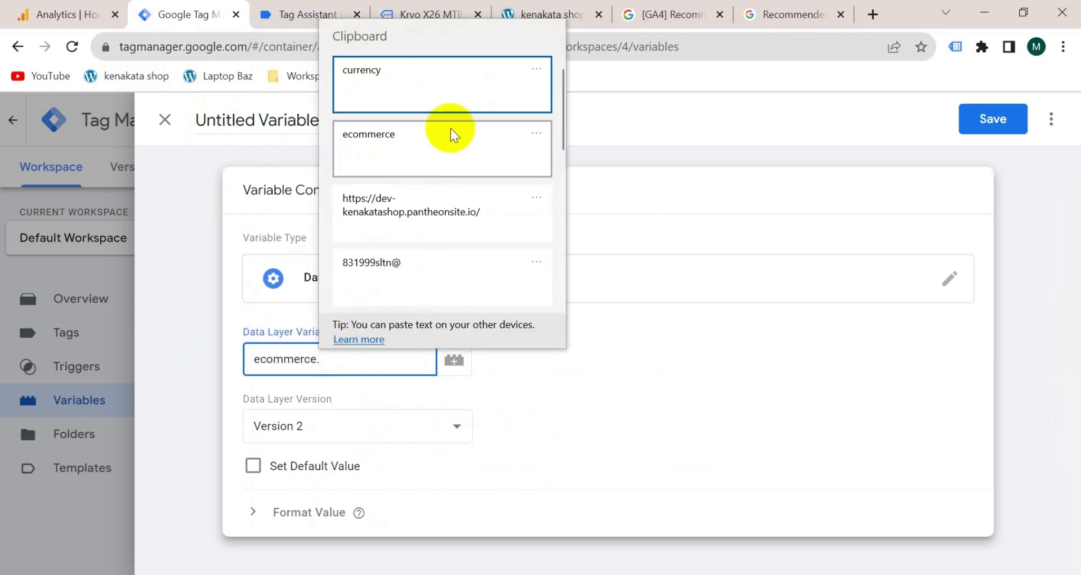
{"action": "left_click", "coordinate": [456, 97]}
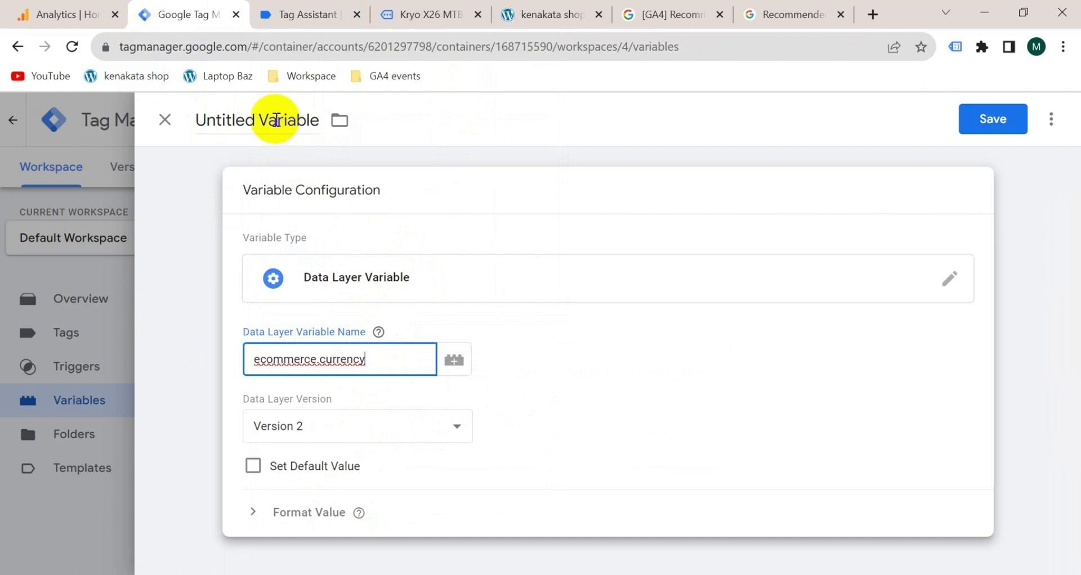
{"action": "left_click", "coordinate": [274, 119]}
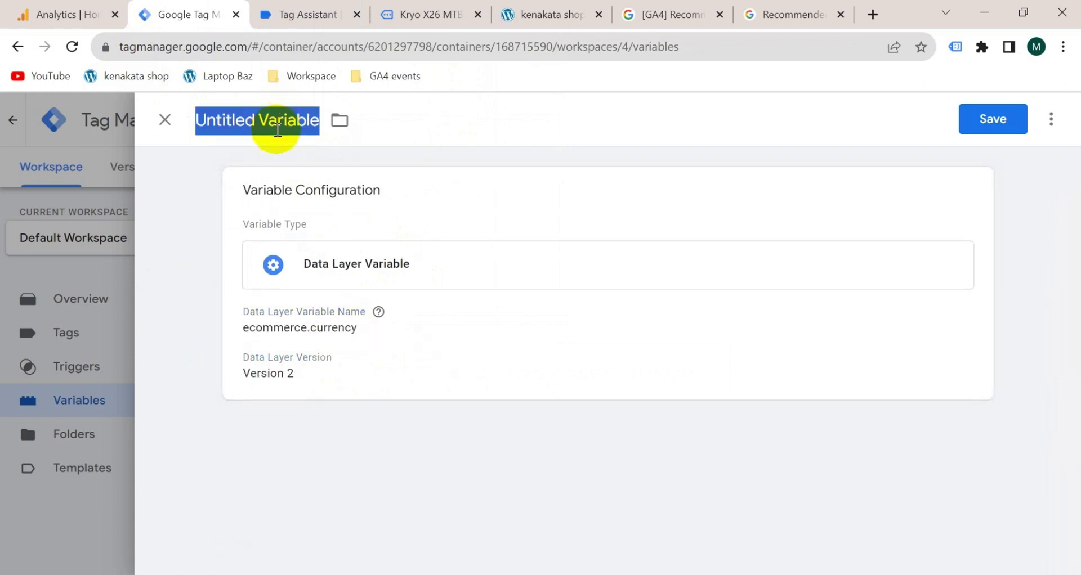
{"action": "type", "text": "Currency"}
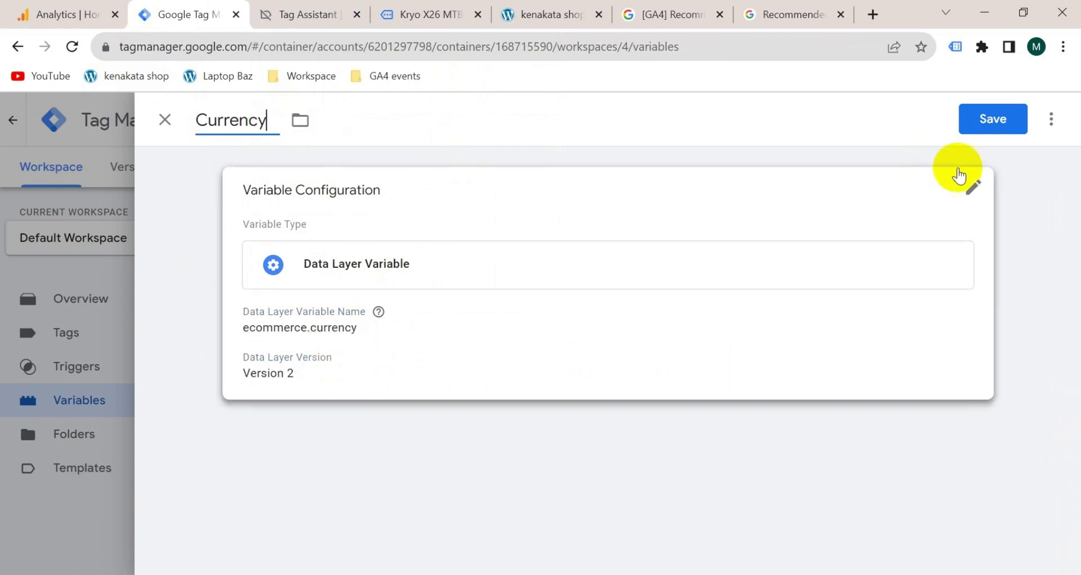
{"action": "left_click", "coordinate": [989, 128]}
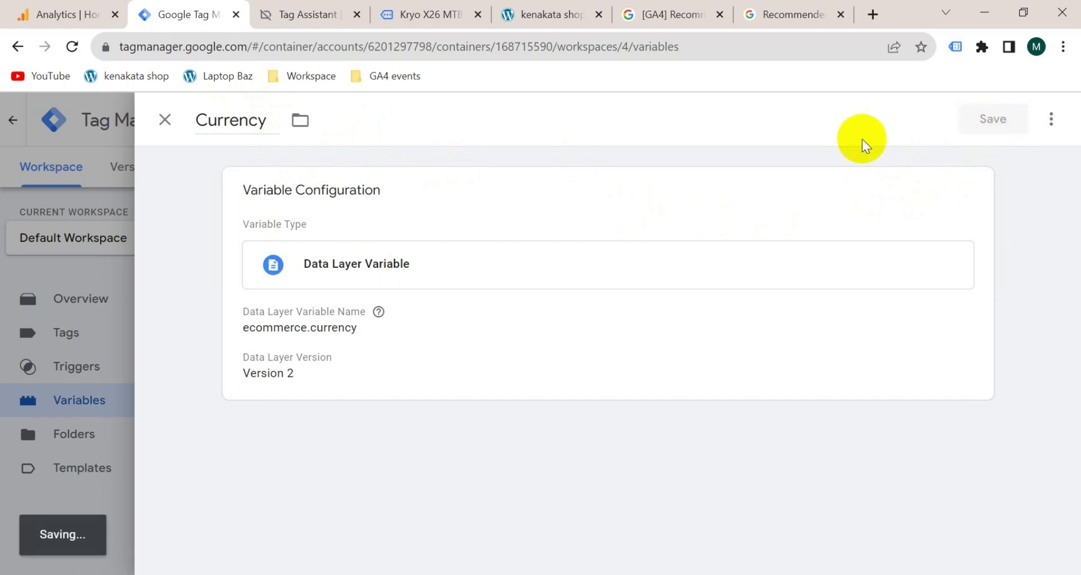
- Start a new Data Layer Variable and copy the items key from Tag Assistant's data layer
{"action": "scroll", "coordinate": [837, 149], "scroll_direction": "down", "scroll_amount": 2}
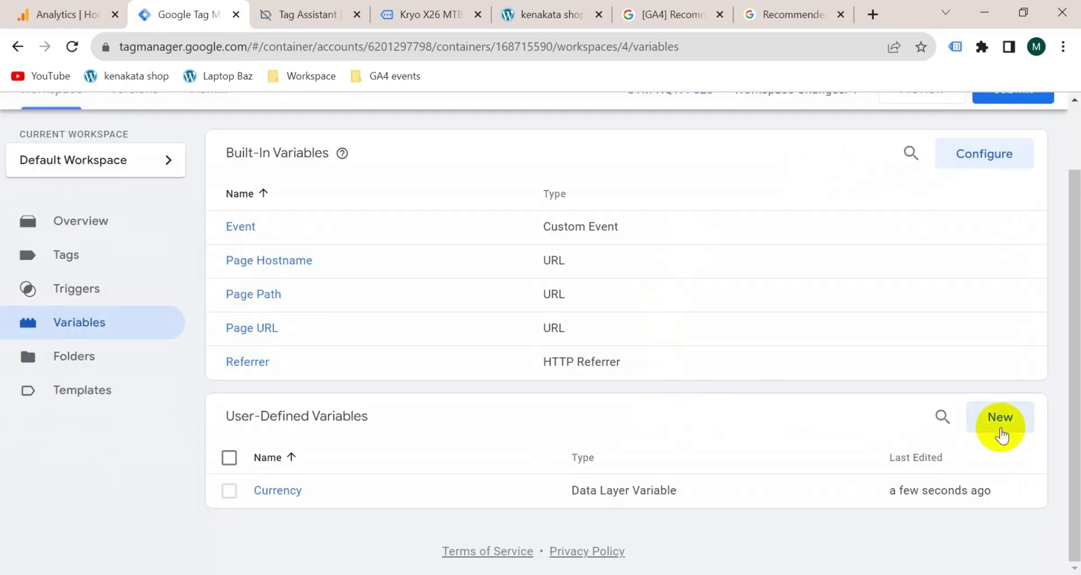
{"action": "left_click", "coordinate": [998, 426]}
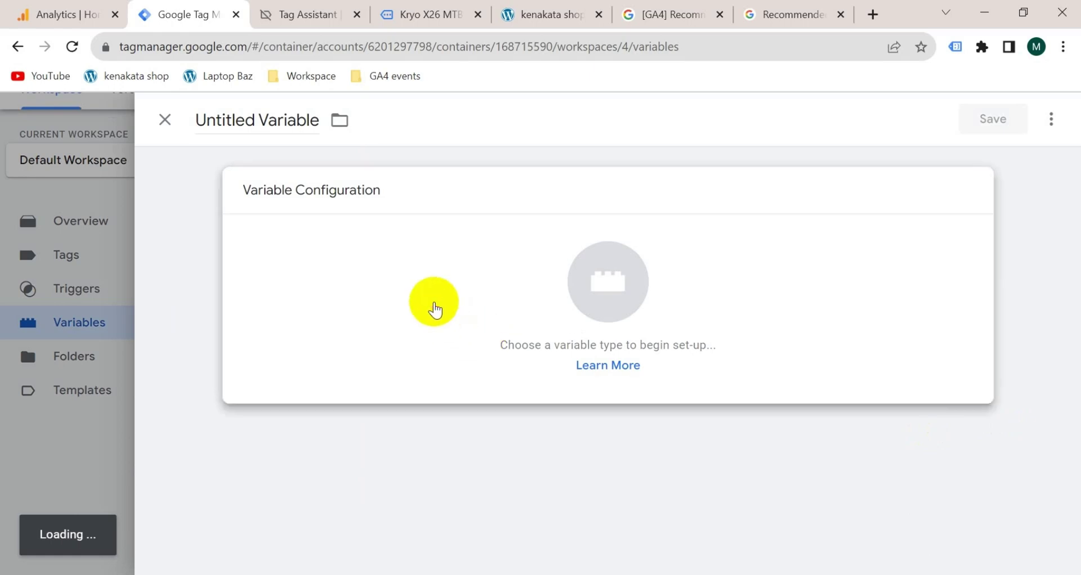
{"action": "left_click", "coordinate": [432, 305]}
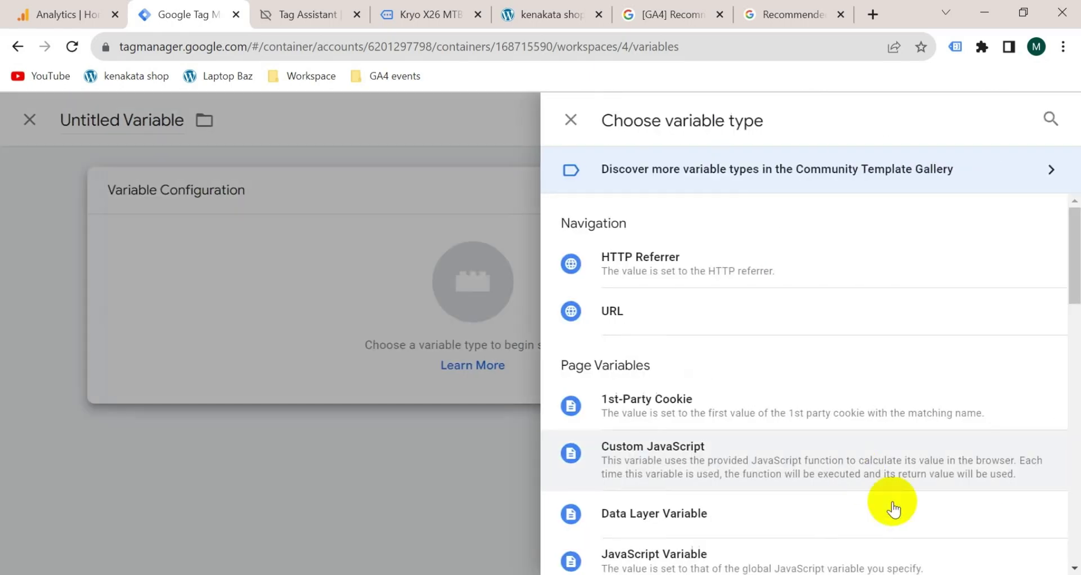
{"action": "left_click", "coordinate": [732, 521]}
{"action": "left_click", "coordinate": [345, 356]}
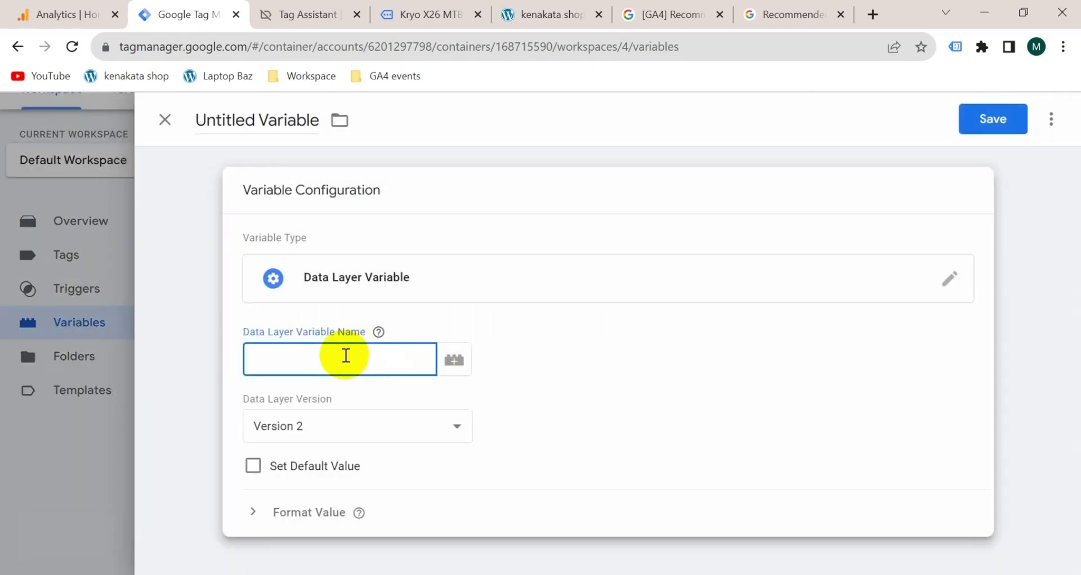
{"action": "left_click", "coordinate": [308, 15]}
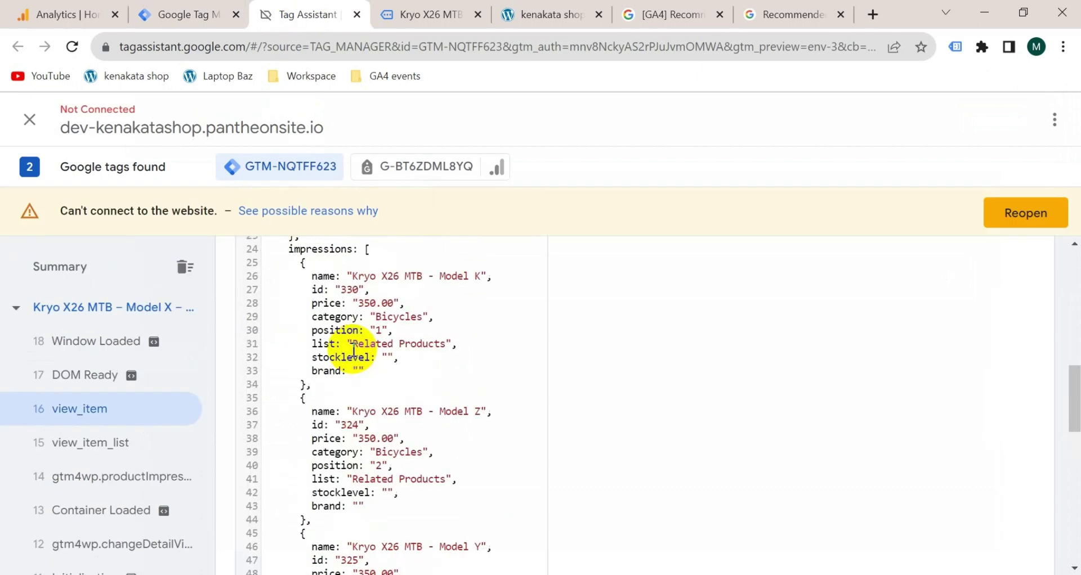
{"action": "scroll", "coordinate": [338, 344], "scroll_direction": "down", "scroll_amount": 5}
{"action": "scroll", "coordinate": [344, 431], "scroll_direction": "down", "scroll_amount": 2}
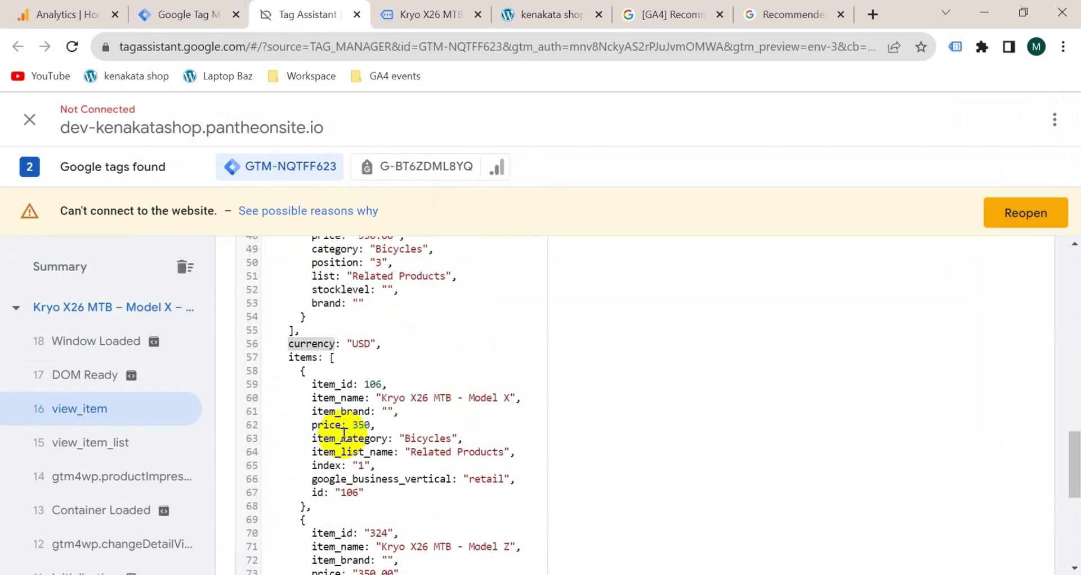
{"action": "double_click", "coordinate": [302, 357]}
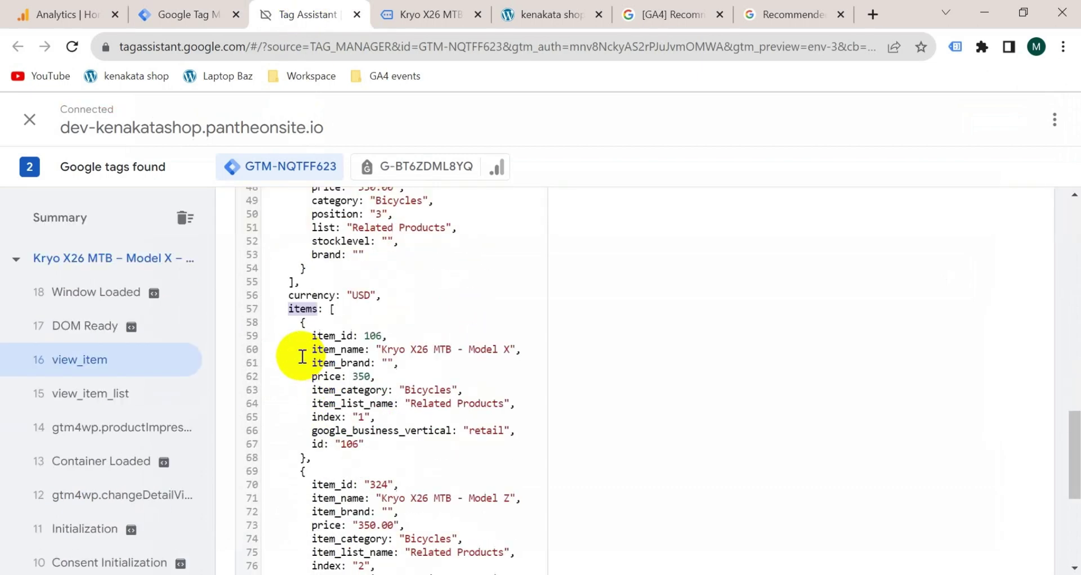
{"action": "key", "text": "ctrl+c"}
{"action": "key", "text": "ctrl+shift+Tab"}
- Set the key to ecommerce.items, title the variable Items, and save it
{"action": "key", "text": "super+v"}
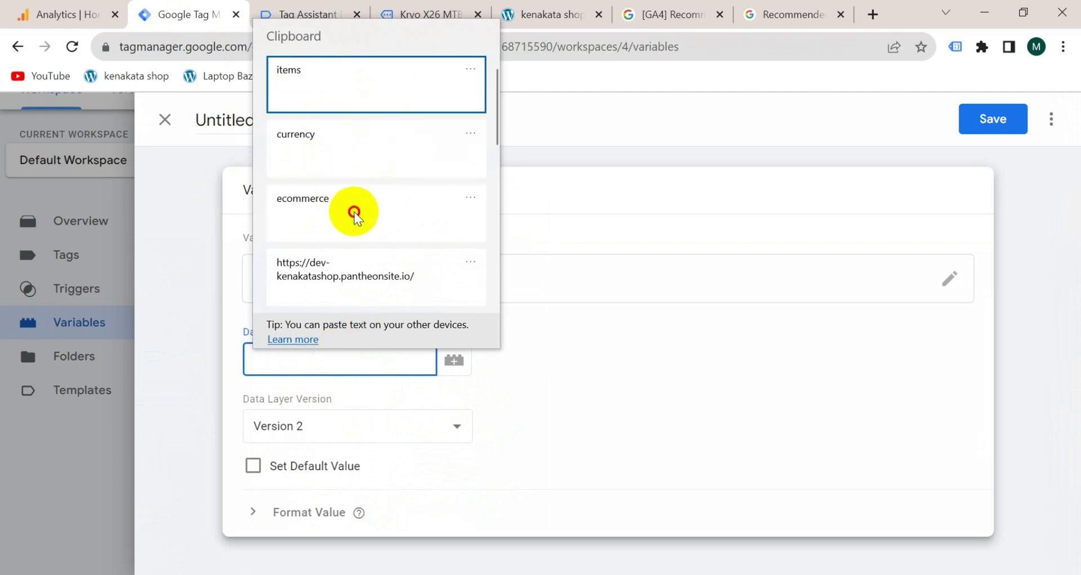
{"action": "left_click", "coordinate": [356, 219]}
{"action": "type", "text": "."}
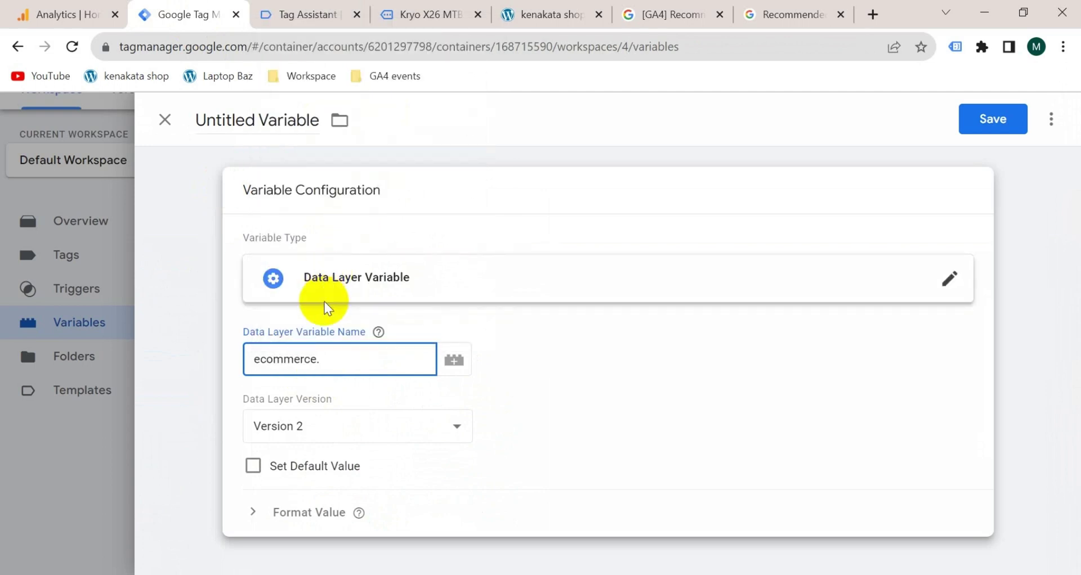
{"action": "key", "text": "super+v"}
{"action": "left_click", "coordinate": [405, 71]}
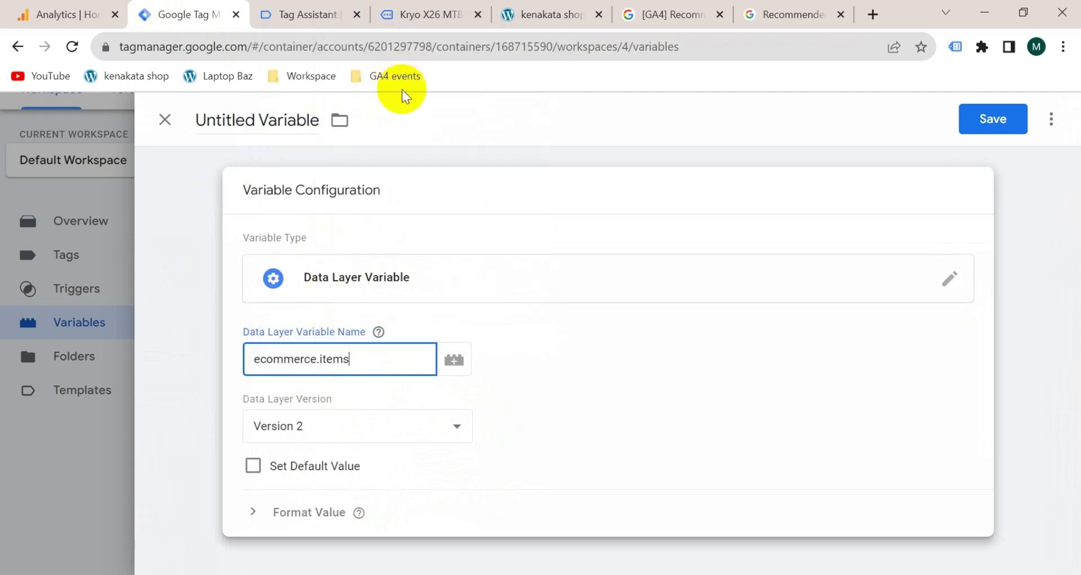
{"action": "left_click", "coordinate": [268, 121]}
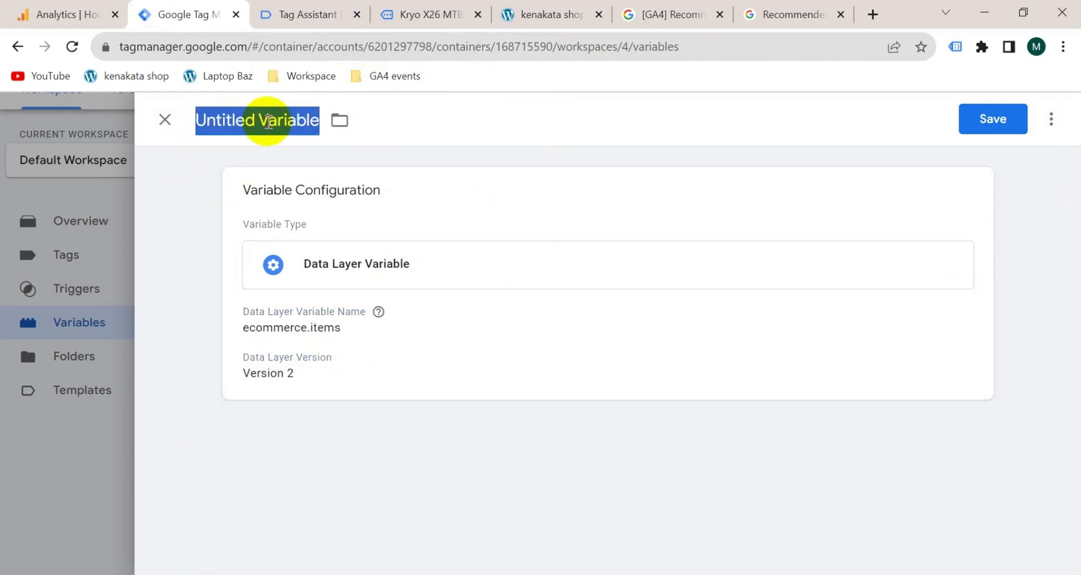
{"action": "type", "text": "Items"}
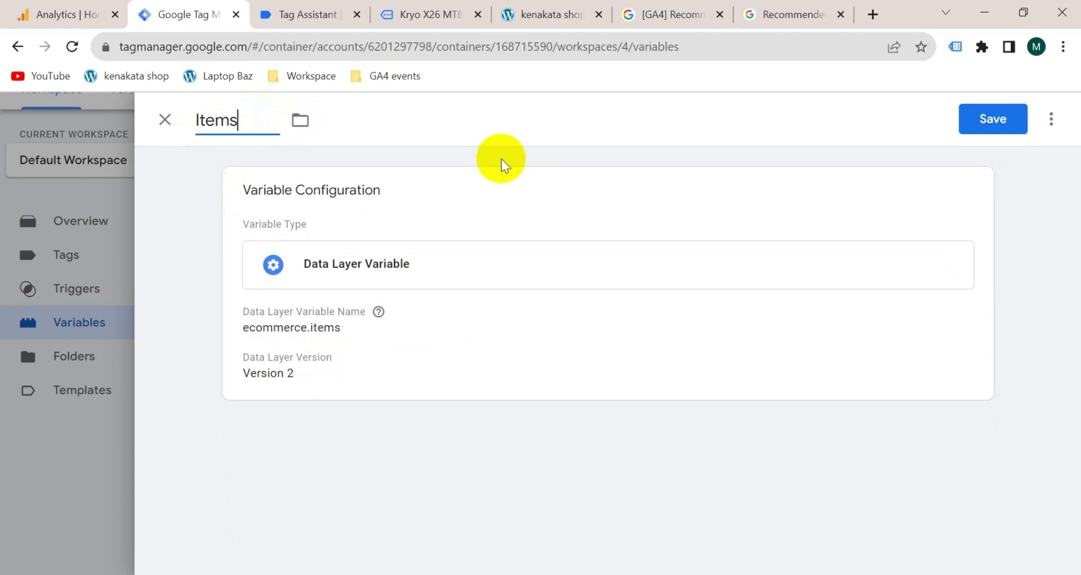
{"action": "left_click", "coordinate": [1013, 120]}
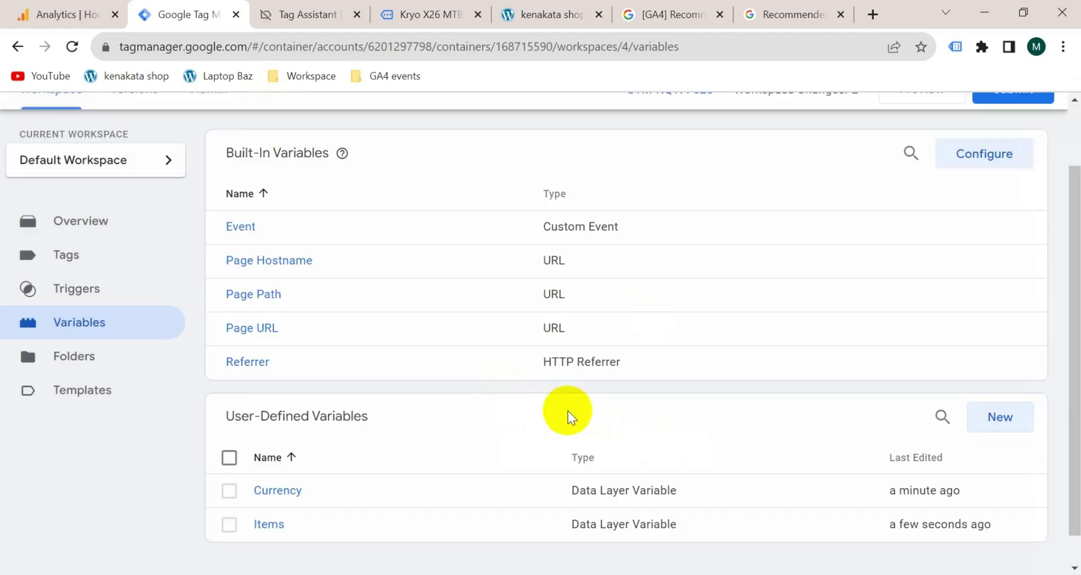
- Start another Data Layer Variable and pick out the price key in Tag Assistant
{"action": "left_click", "coordinate": [1013, 421]}
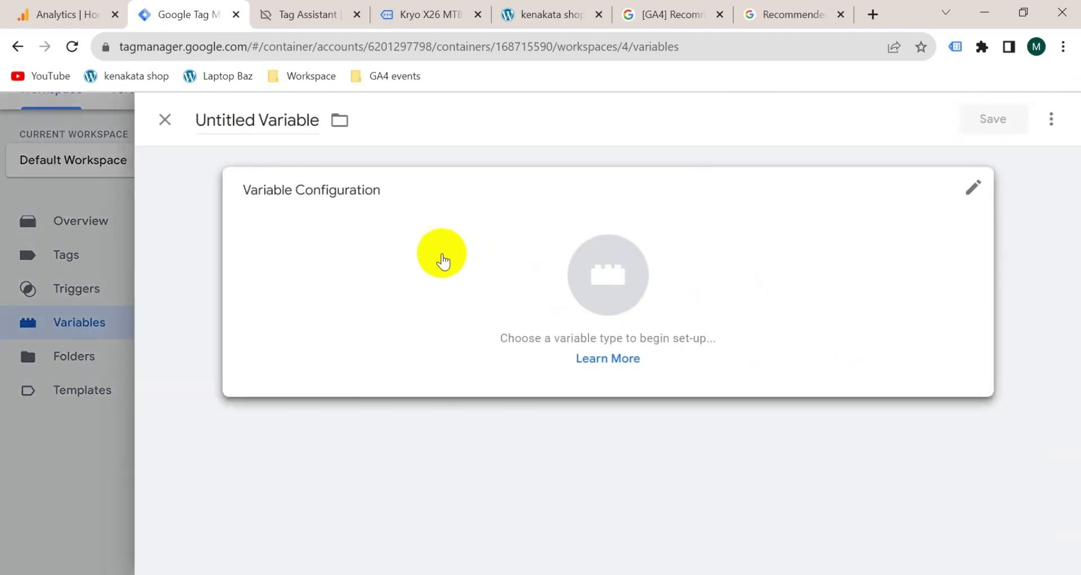
{"action": "left_click", "coordinate": [499, 284]}
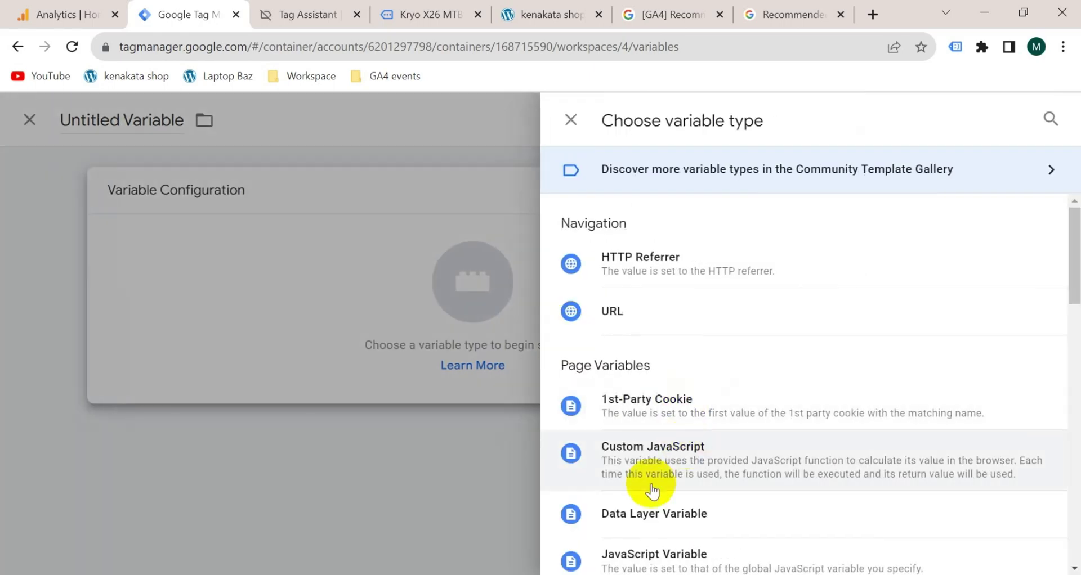
{"action": "left_click", "coordinate": [625, 514]}
{"action": "left_click", "coordinate": [303, 350]}
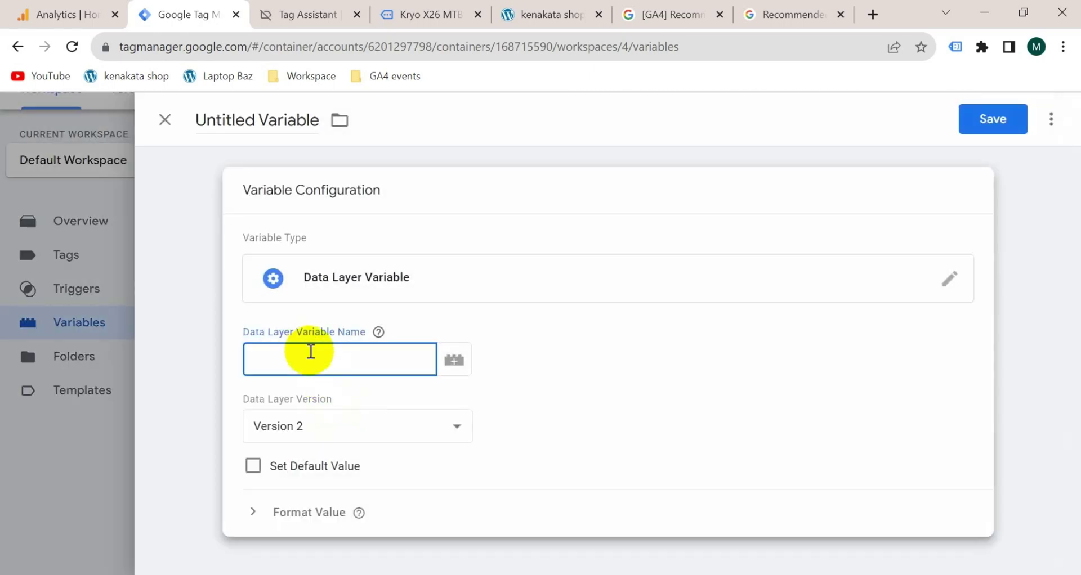
{"action": "left_click", "coordinate": [304, 16]}
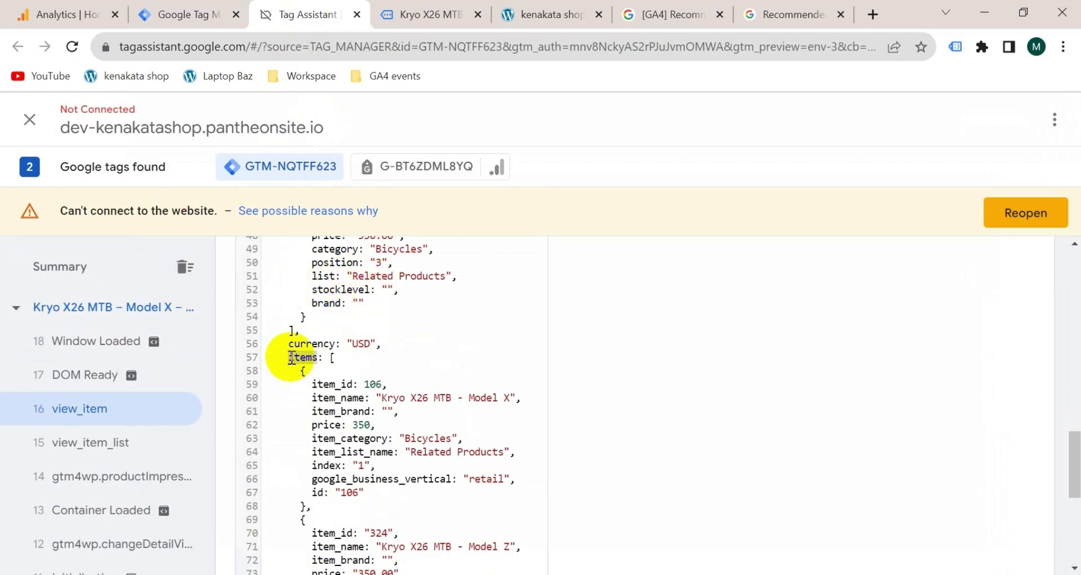
{"action": "scroll", "coordinate": [289, 374], "scroll_direction": "down", "scroll_amount": 2}
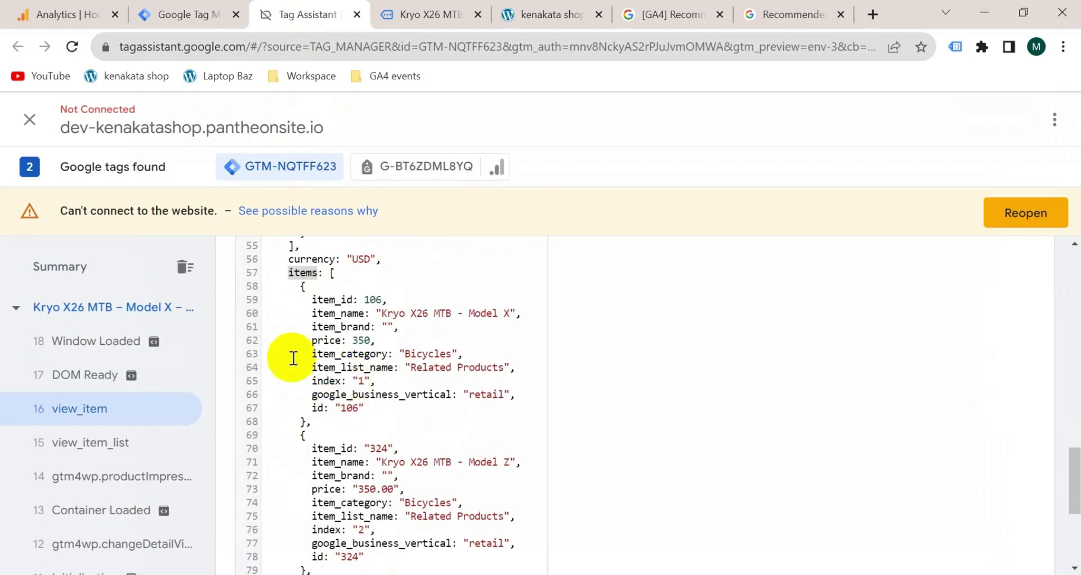
{"action": "left_click", "coordinate": [333, 340]}
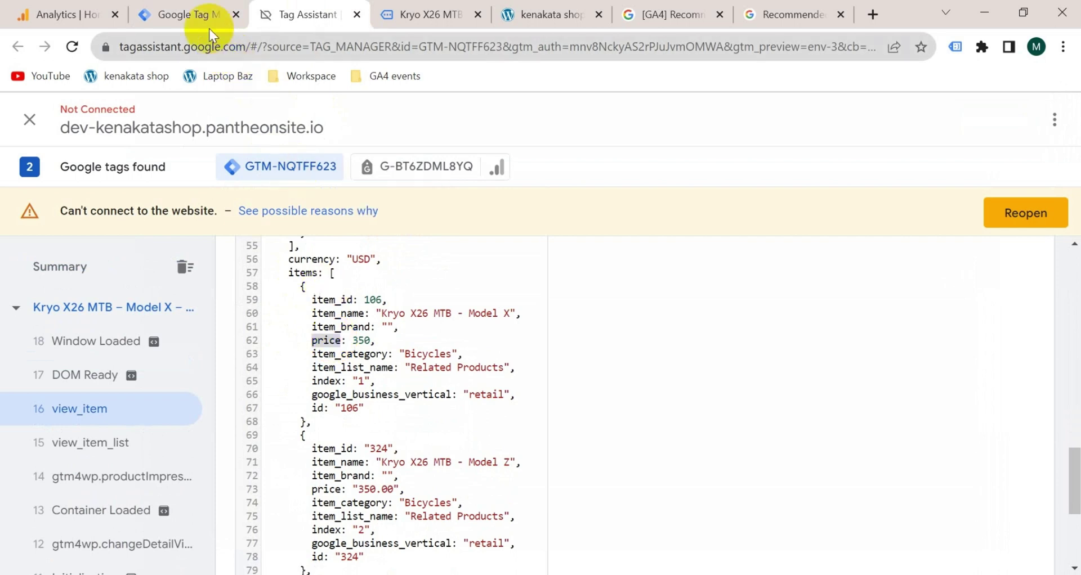
{"action": "left_click", "coordinate": [186, 14]}
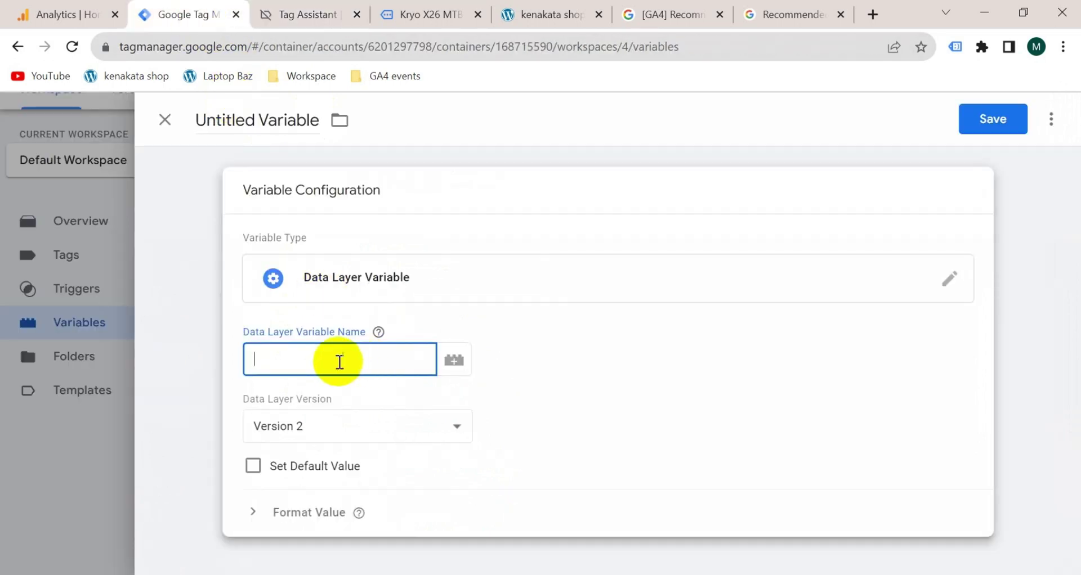
- Set the key to ecommerce.items.0.price, title the variable Item Price, and save it
{"action": "key", "text": "super+v"}
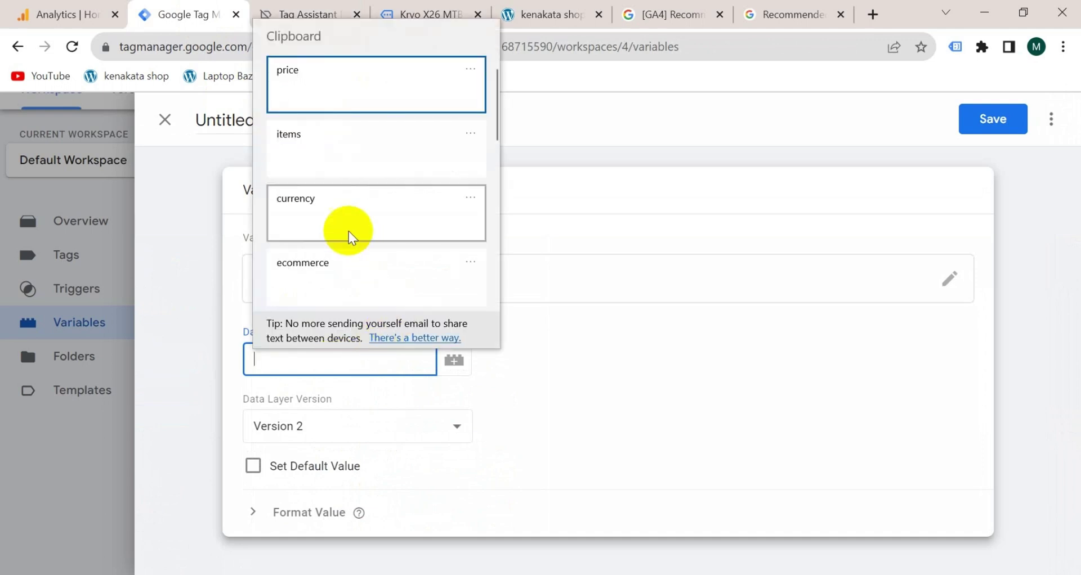
{"action": "left_click", "coordinate": [328, 275]}
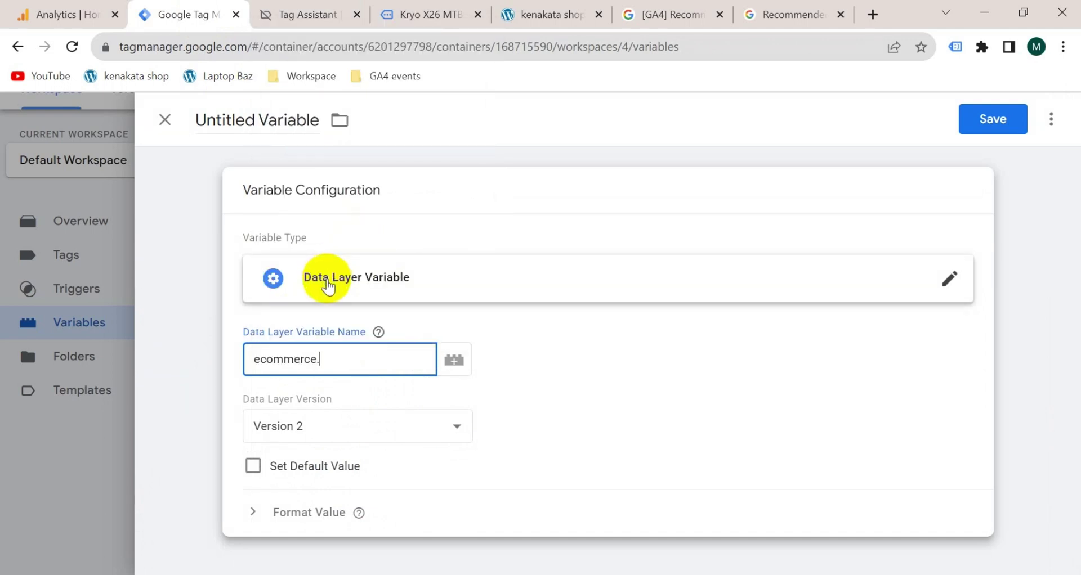
{"action": "key", "text": "super+v"}
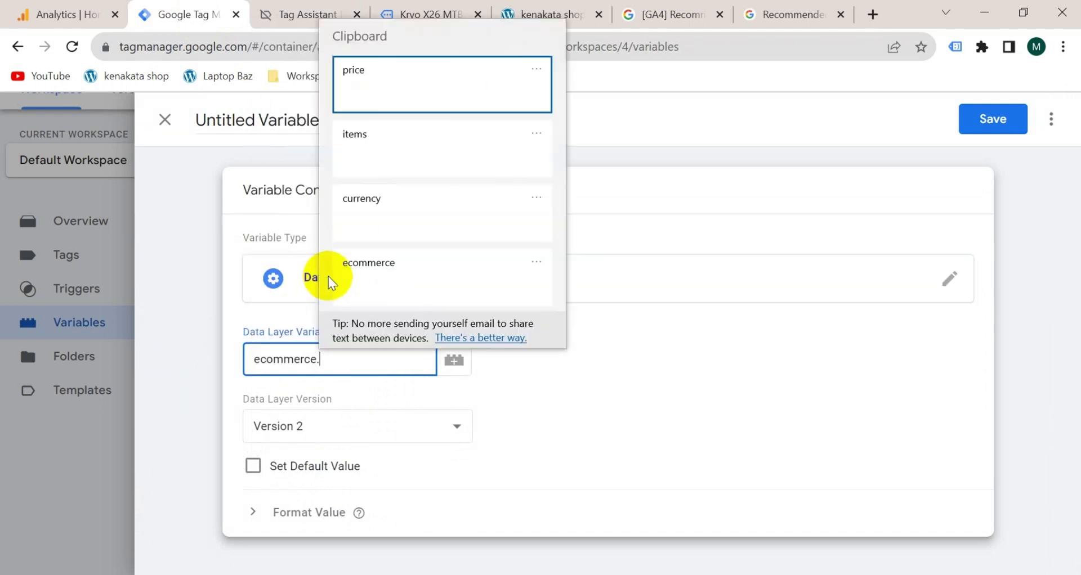
{"action": "left_click", "coordinate": [411, 157]}
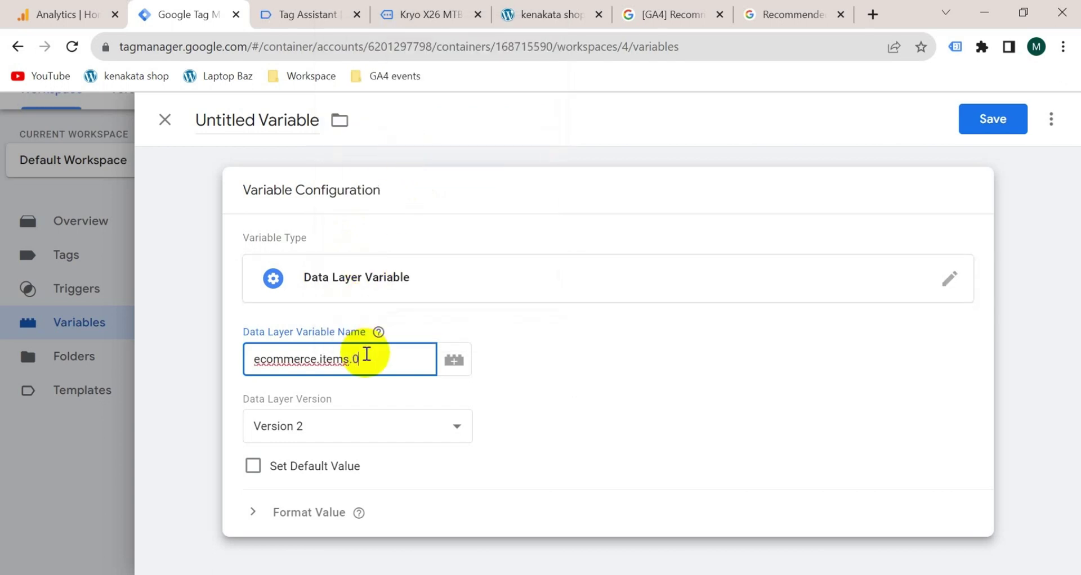
{"action": "type", "text": "0."}
{"action": "key", "text": "super+v"}
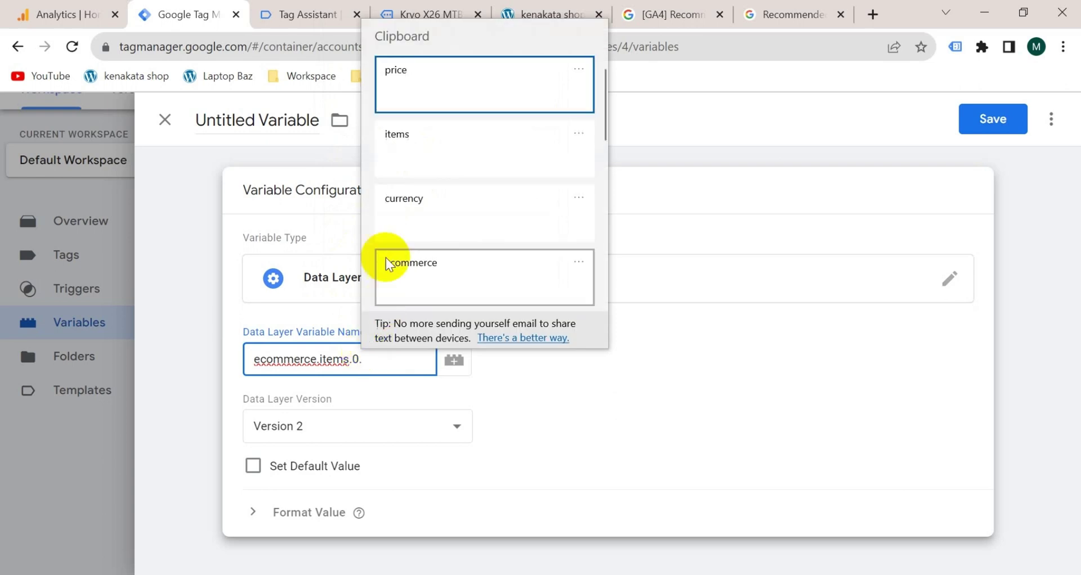
{"action": "left_click", "coordinate": [414, 89]}
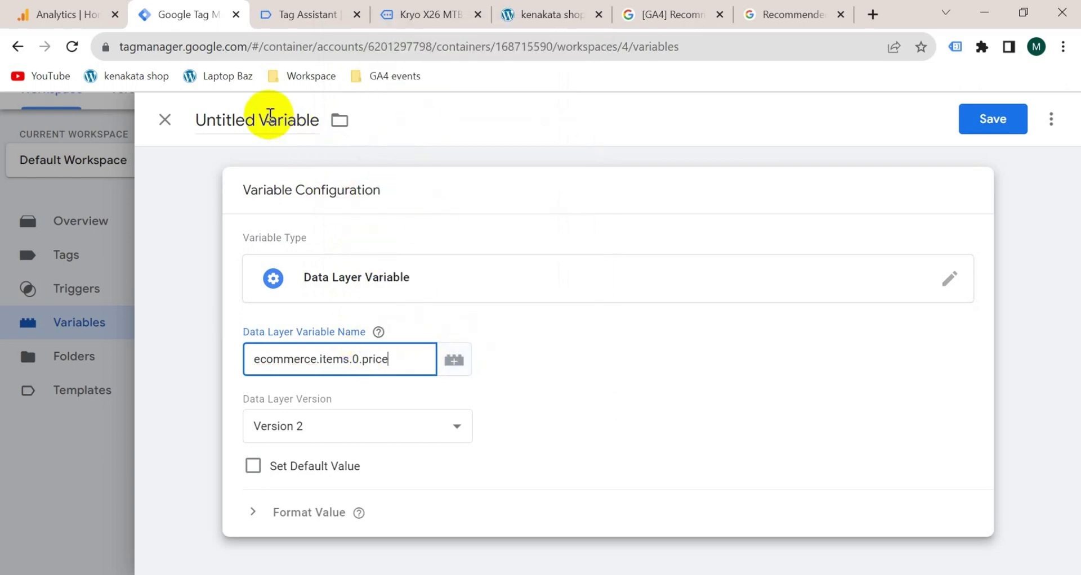
{"action": "triple_click", "coordinate": [272, 121]}
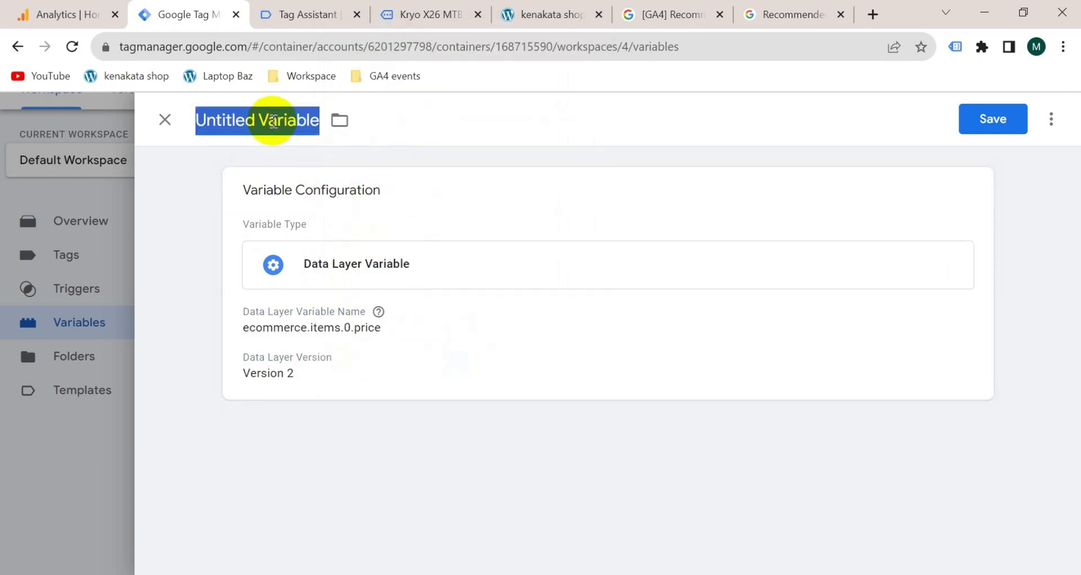
{"action": "key", "text": "BackSpace"}
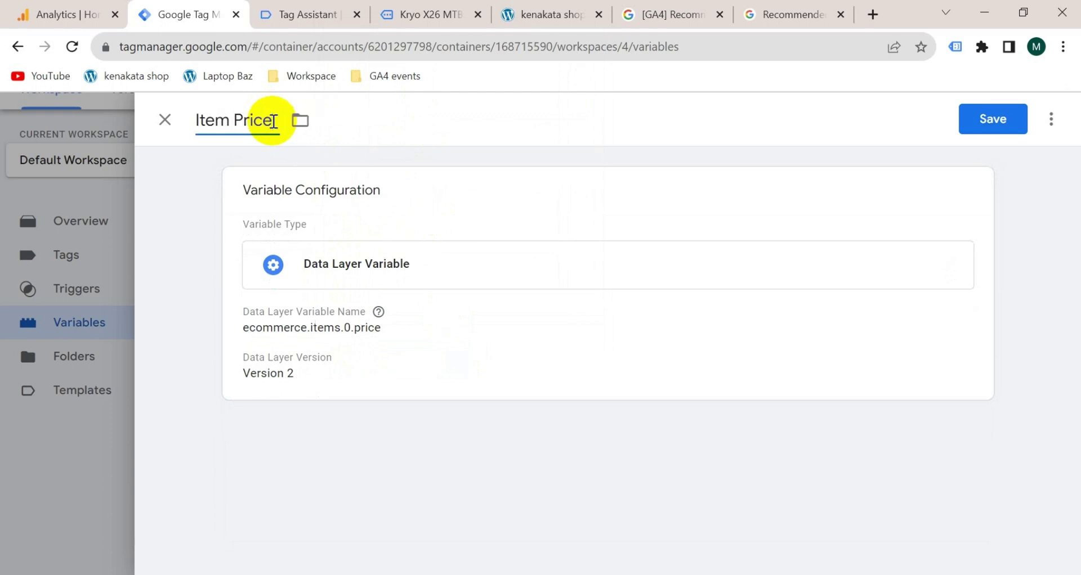
{"action": "left_click", "coordinate": [968, 120]}
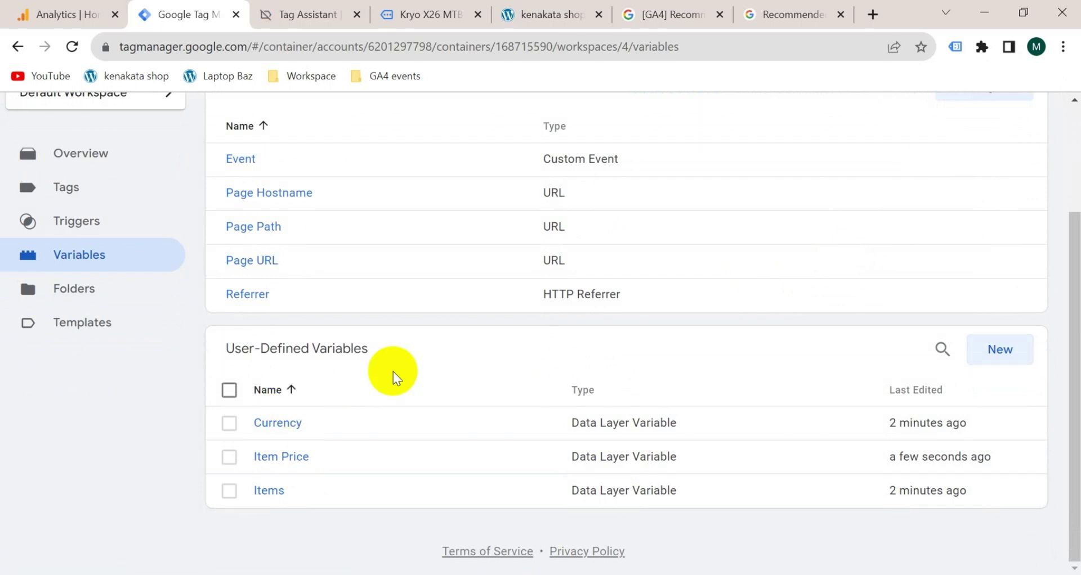
- Start a new trigger of type Custom Event
{"action": "left_click", "coordinate": [77, 221]}
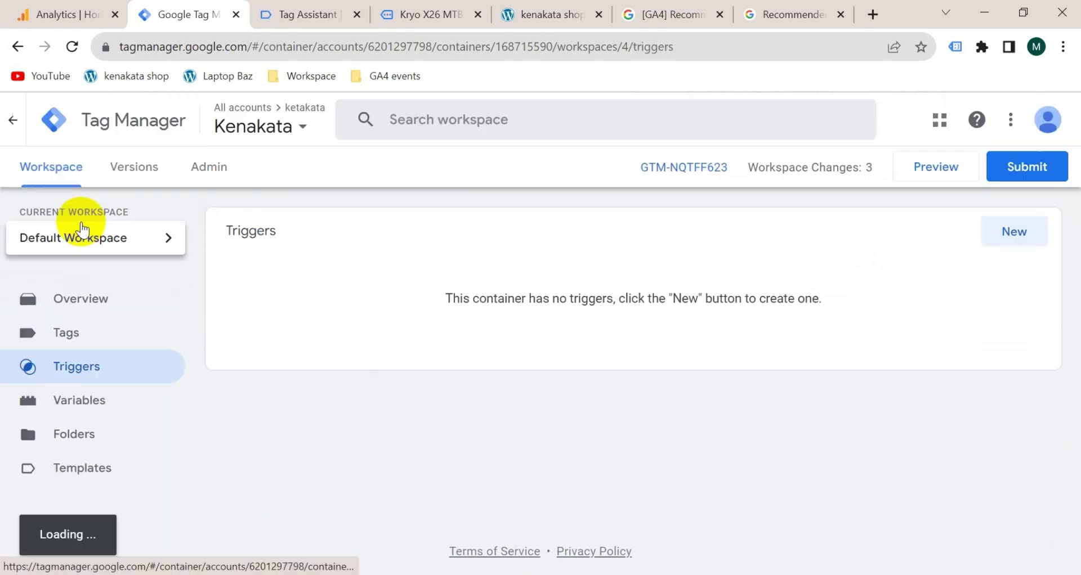
{"action": "left_click", "coordinate": [1005, 232]}
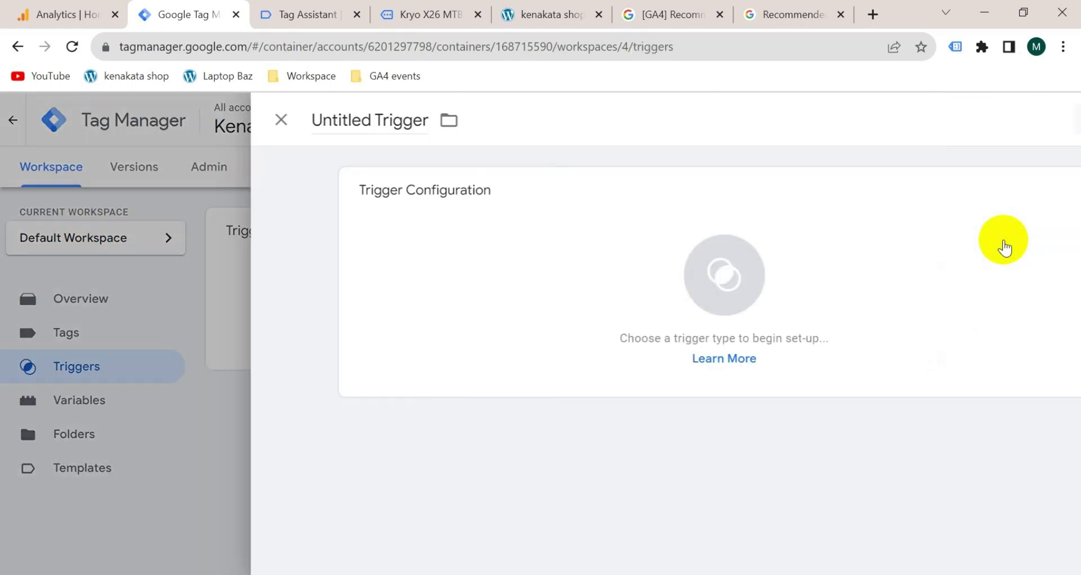
{"action": "left_click", "coordinate": [534, 232]}
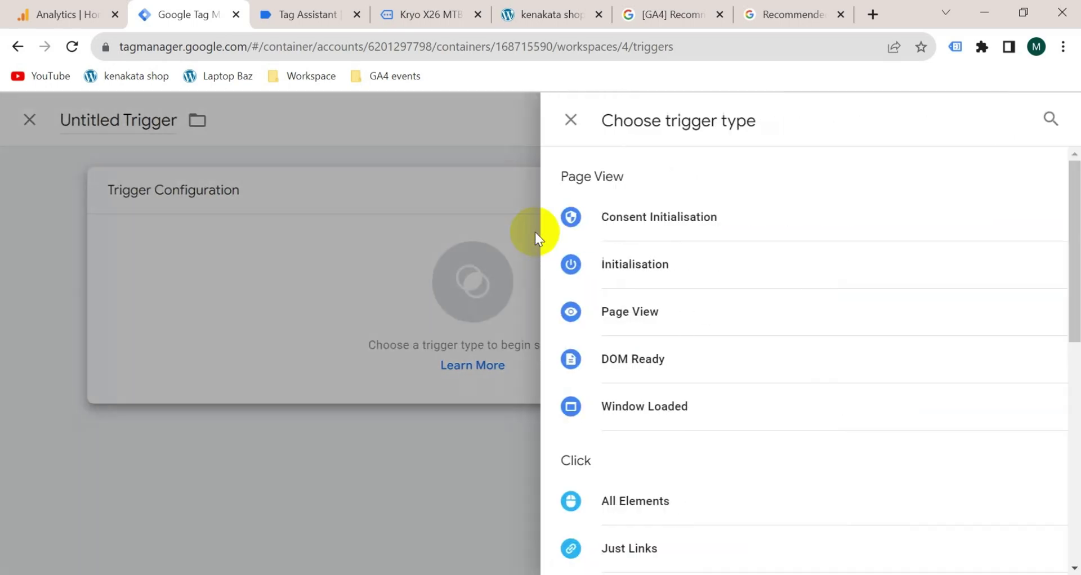
{"action": "scroll", "coordinate": [703, 422], "scroll_direction": "down", "scroll_amount": 8}
{"action": "left_click", "coordinate": [645, 375]}
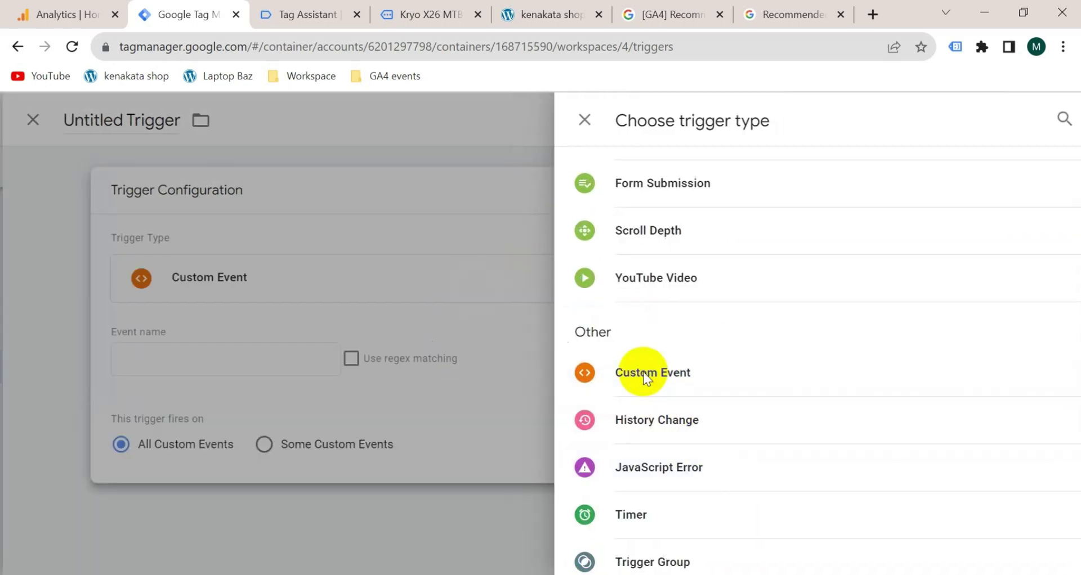
- Copy the view_item event name from Tag Assistant into the trigger's Event name
{"action": "left_click", "coordinate": [316, 353]}
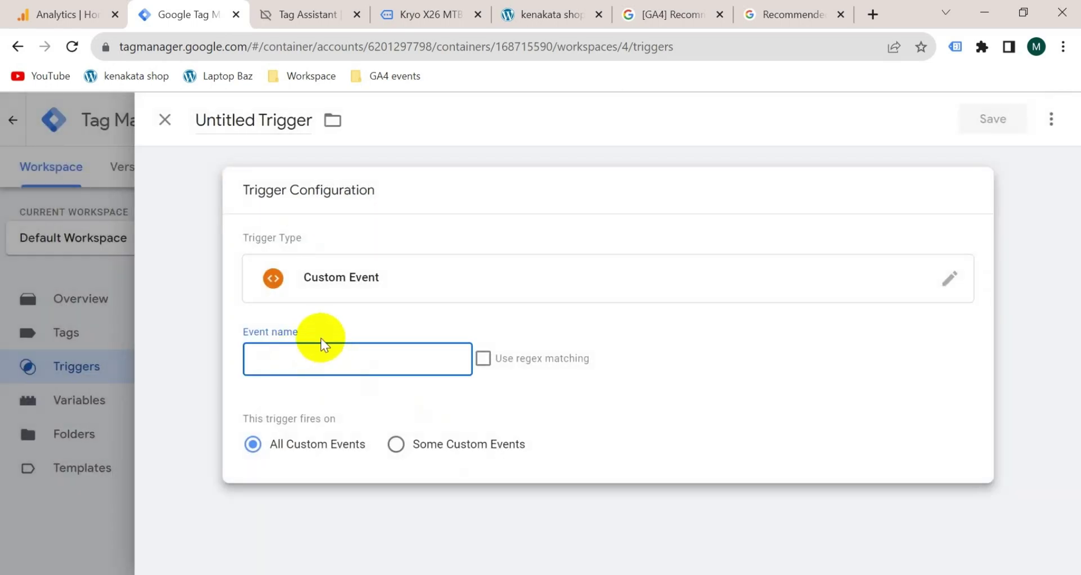
{"action": "left_click", "coordinate": [307, 14]}
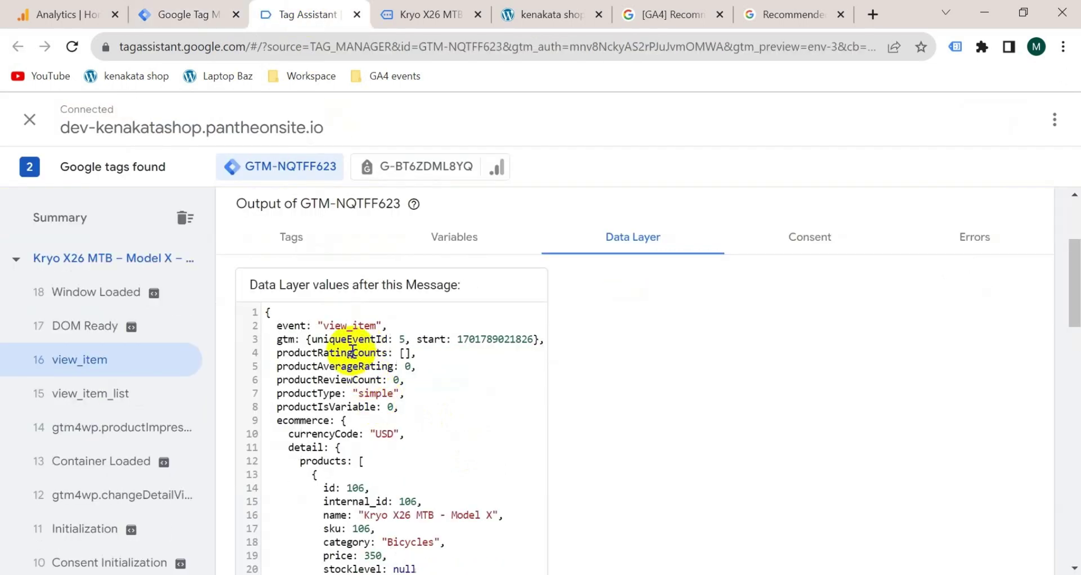
{"action": "double_click", "coordinate": [342, 326]}
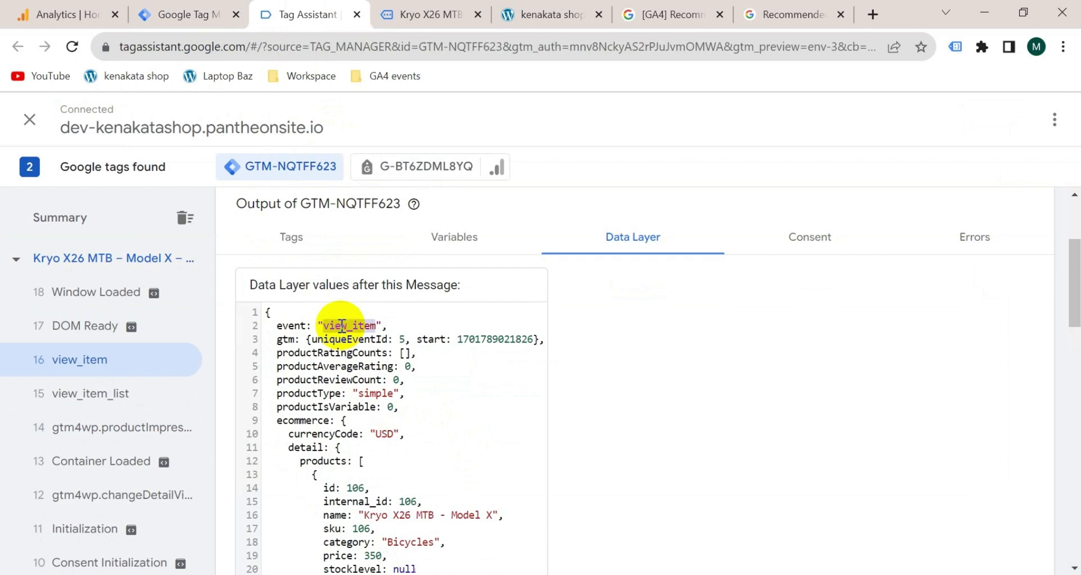
{"action": "key", "text": "ctrl+c"}
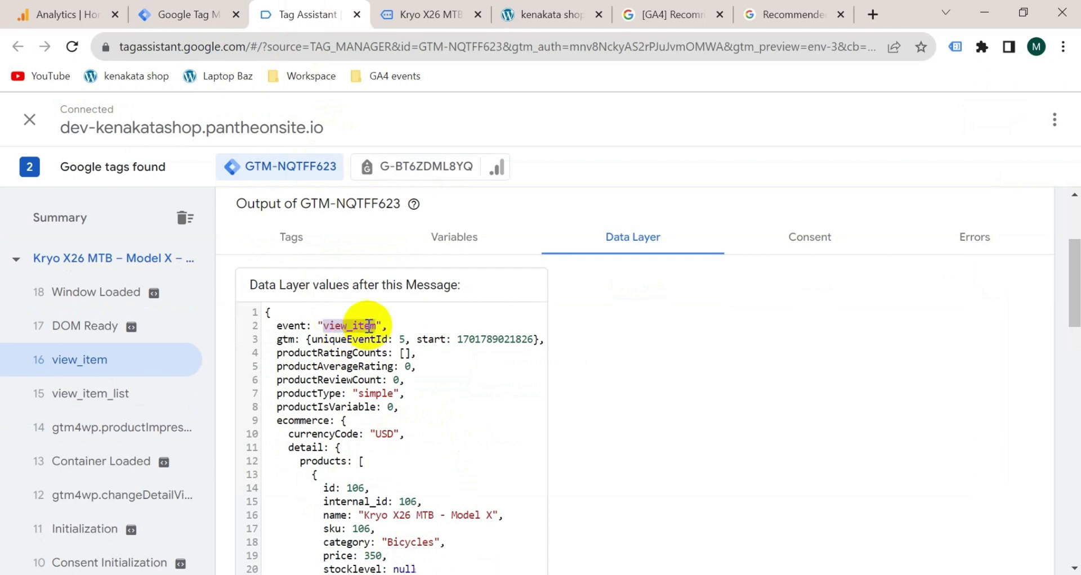
{"action": "left_click", "coordinate": [169, 14]}
{"action": "left_click", "coordinate": [284, 367]}
{"action": "key", "text": "ctrl+v"}
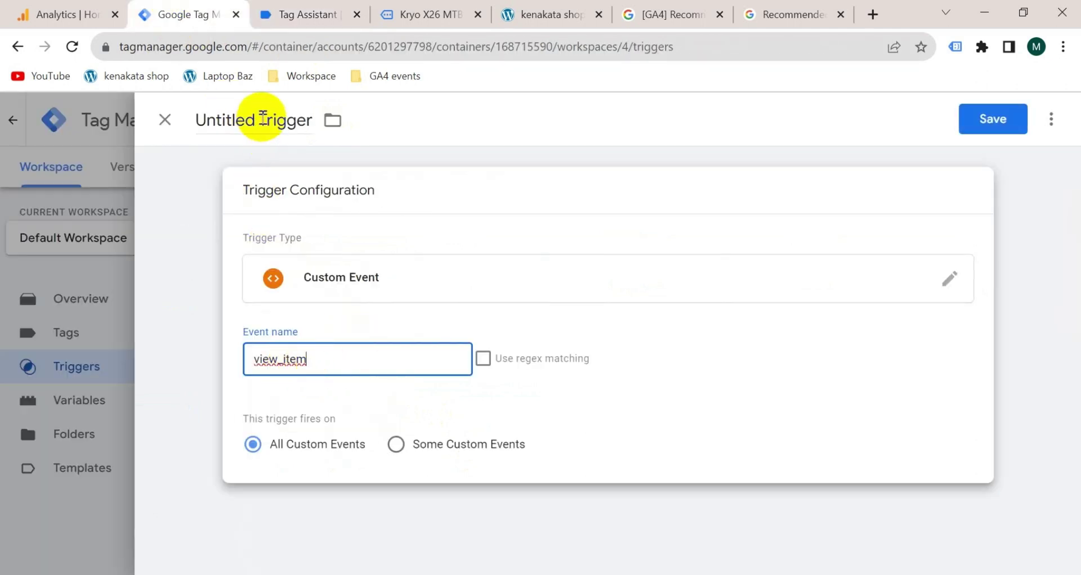
- Name the trigger 'View Item' and save it
{"action": "left_click", "coordinate": [245, 121]}
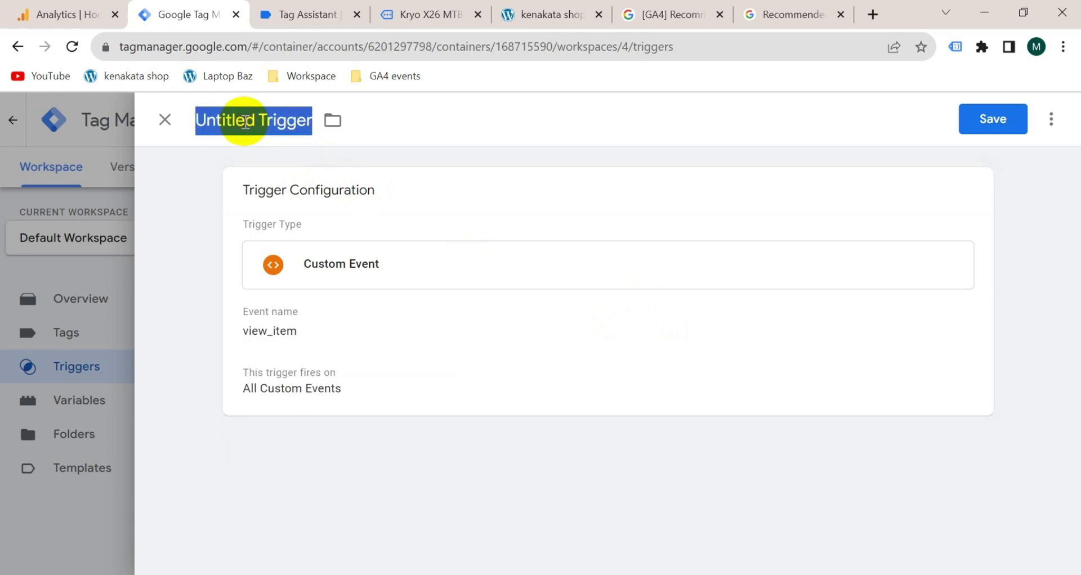
{"action": "type", "text": "View Item"}
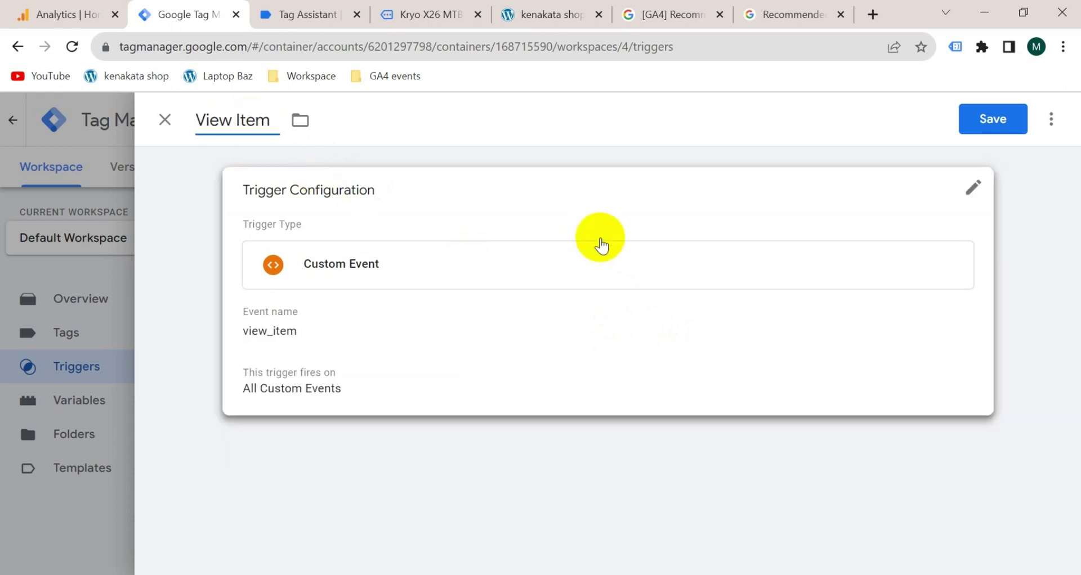
{"action": "left_click", "coordinate": [972, 127]}
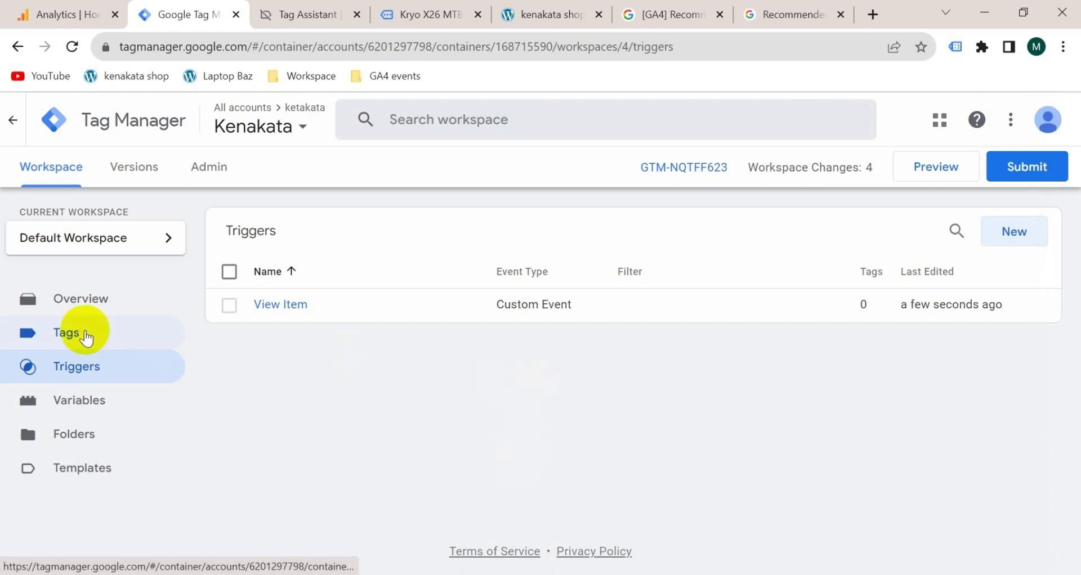
{"action": "left_click", "coordinate": [84, 336]}
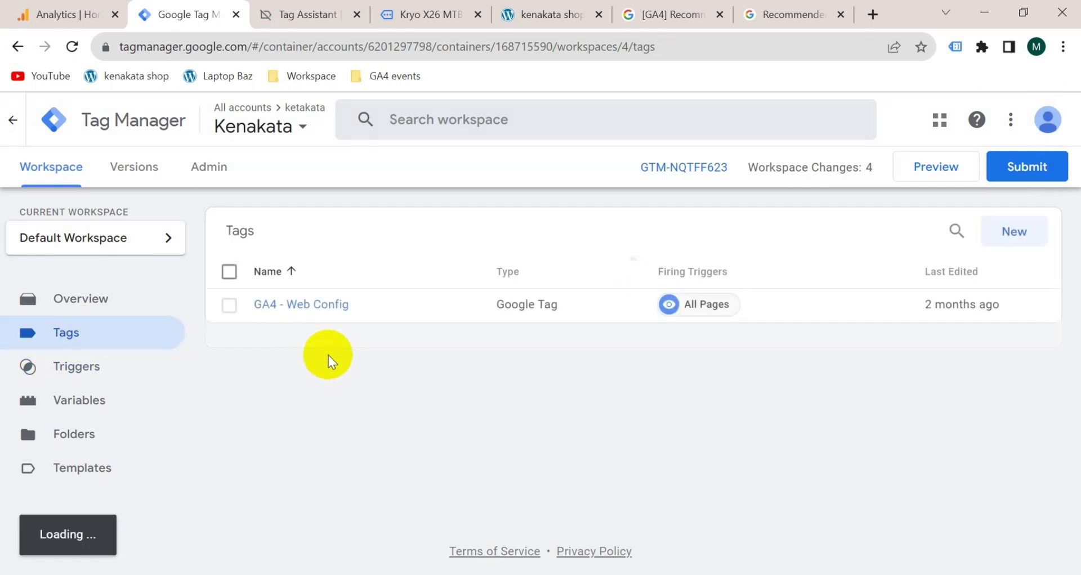
- Create a new tag of type Google Analytics: GA4 Event
{"action": "left_click", "coordinate": [1007, 241]}
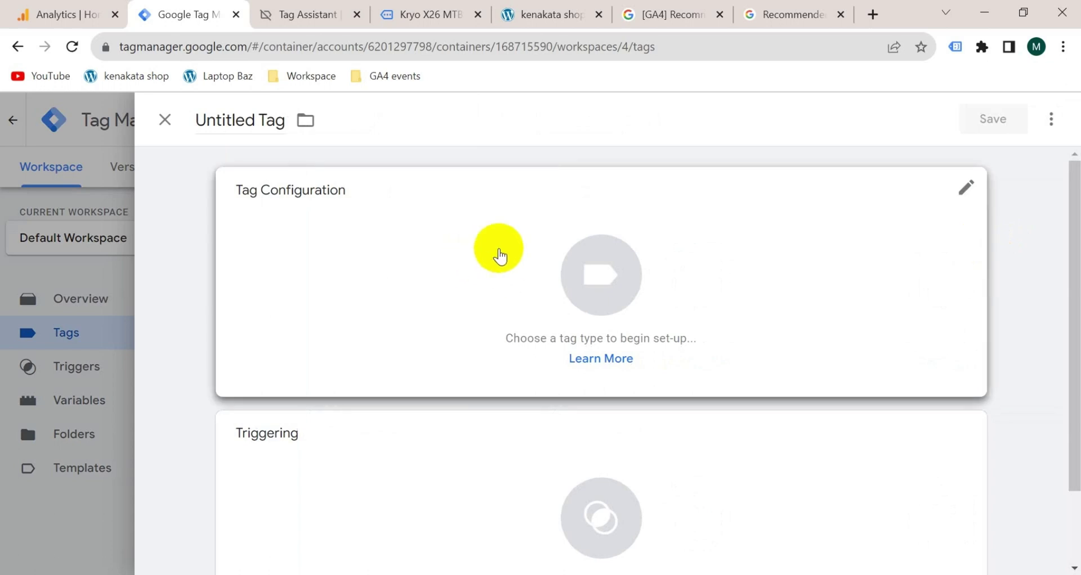
{"action": "left_click", "coordinate": [497, 254]}
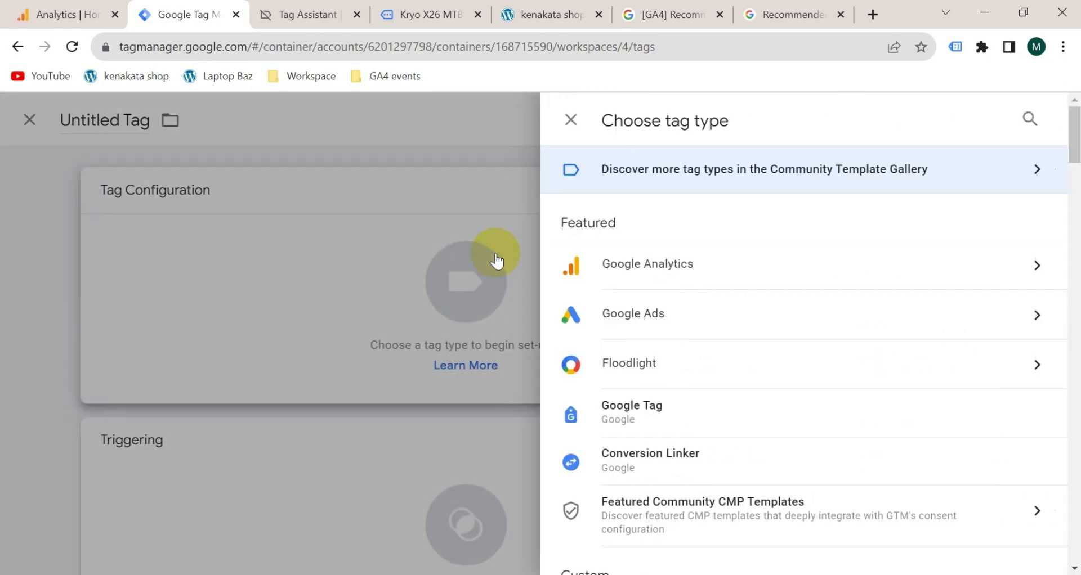
{"action": "left_click", "coordinate": [749, 281]}
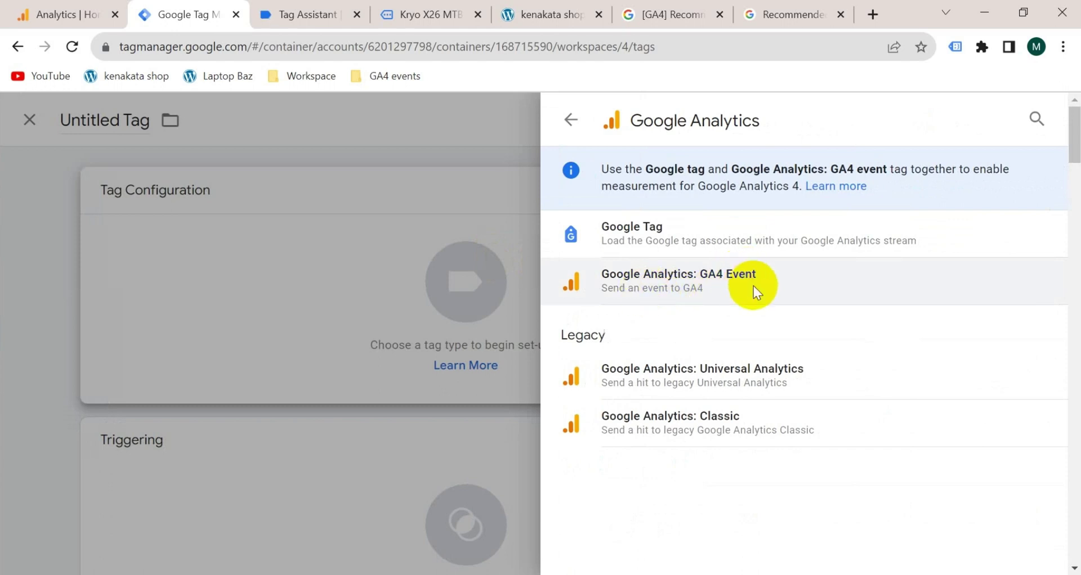
{"action": "left_click", "coordinate": [750, 288]}
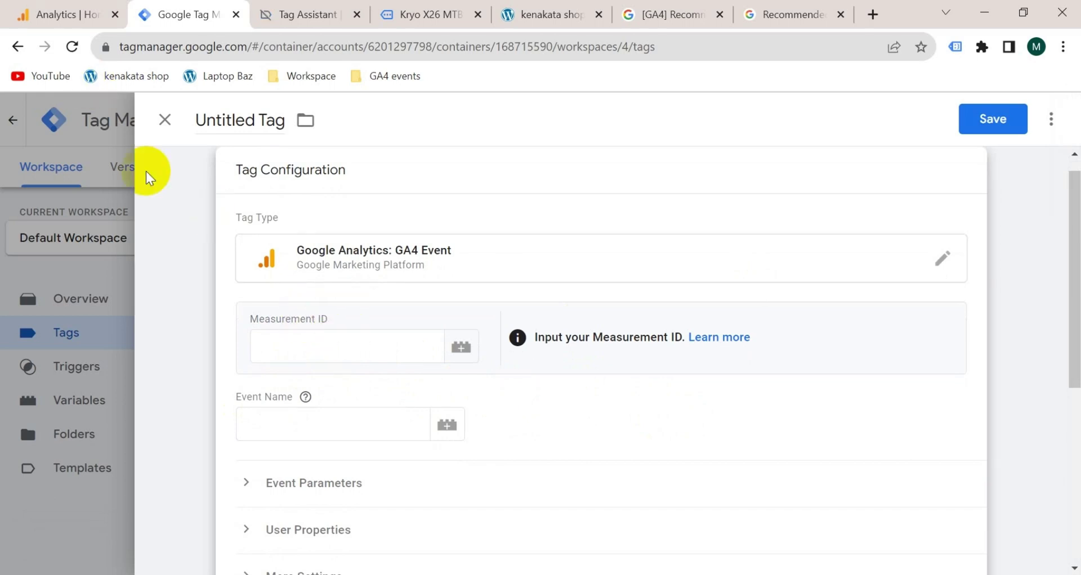
{"action": "left_click", "coordinate": [56, 13]}
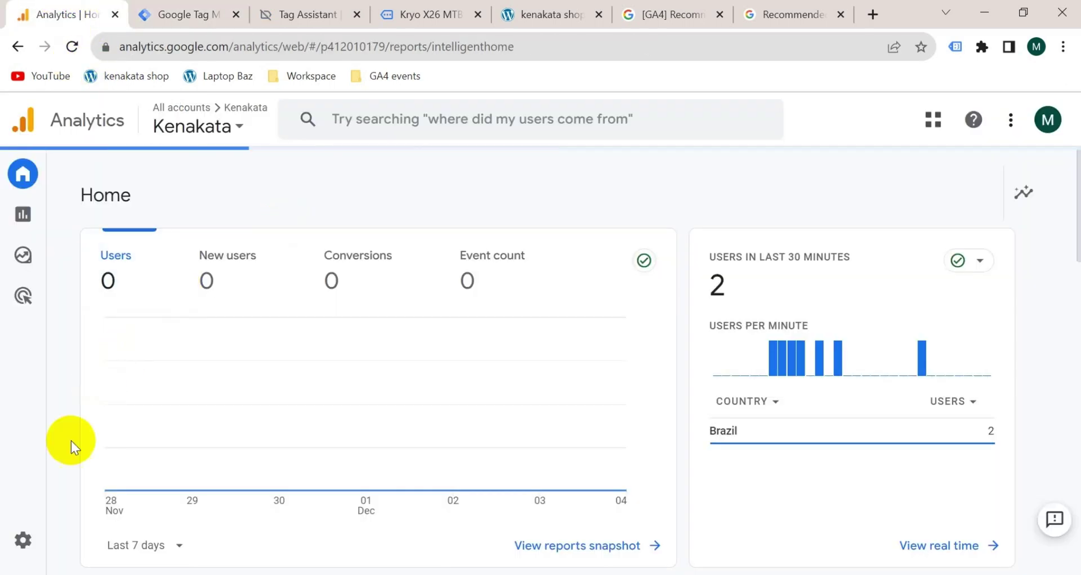
- Copy the Kenakata web stream's Measurement ID from Analytics Admin data streams
{"action": "left_click", "coordinate": [52, 542]}
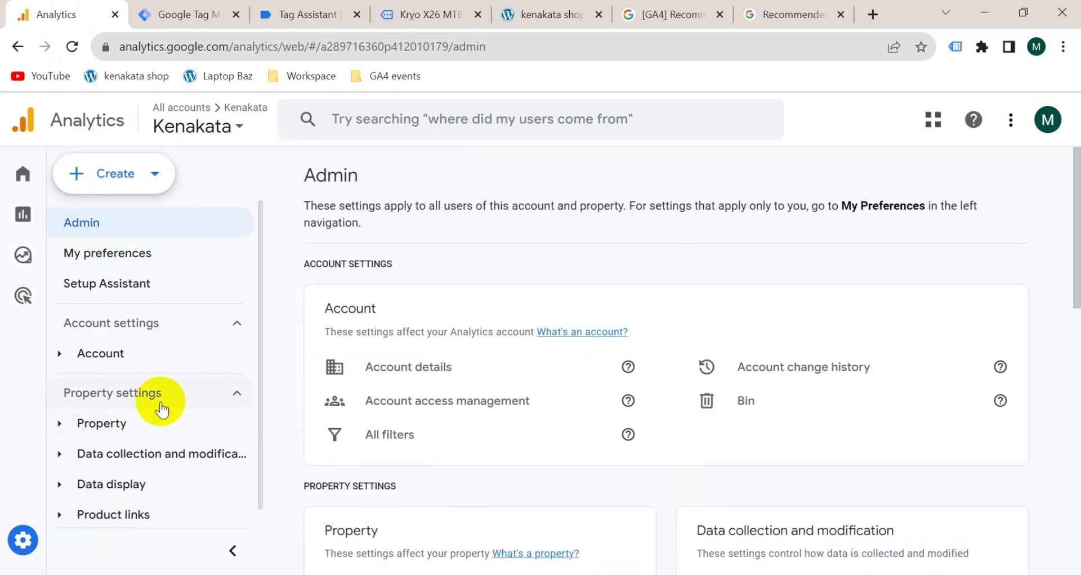
{"action": "left_click", "coordinate": [104, 457]}
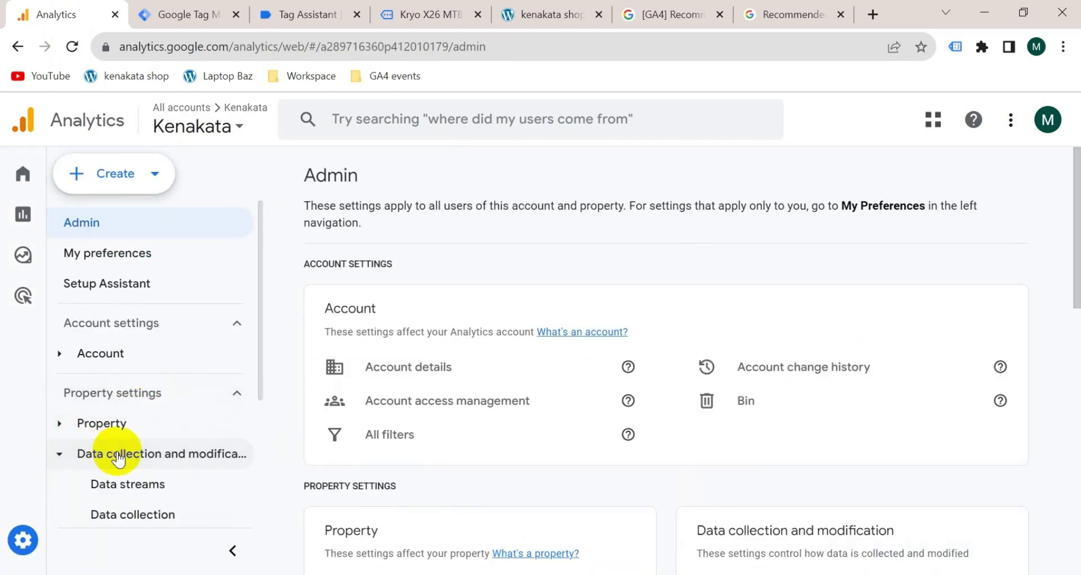
{"action": "left_click", "coordinate": [129, 489]}
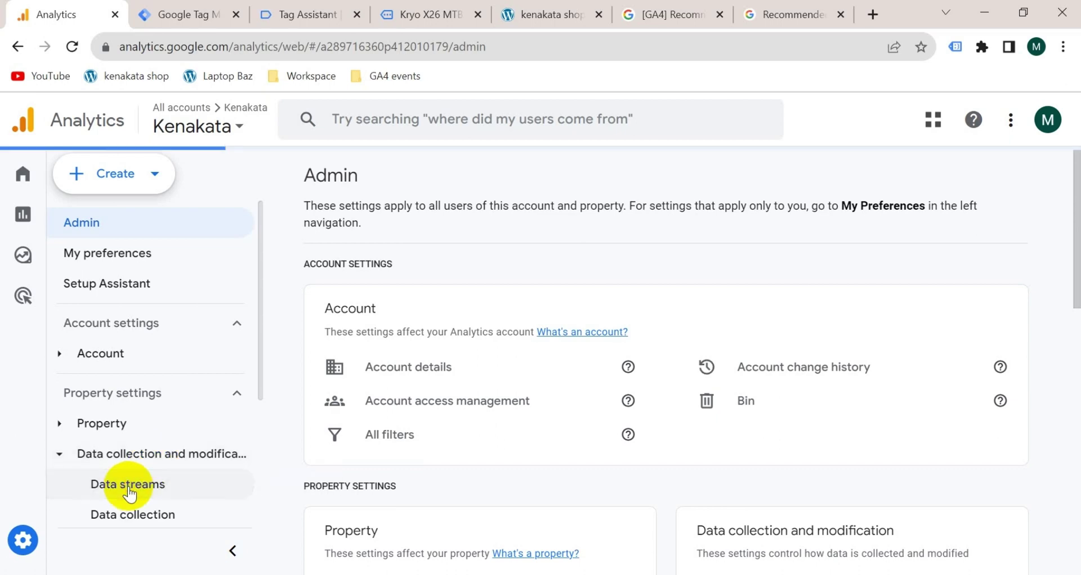
{"action": "left_click", "coordinate": [570, 284]}
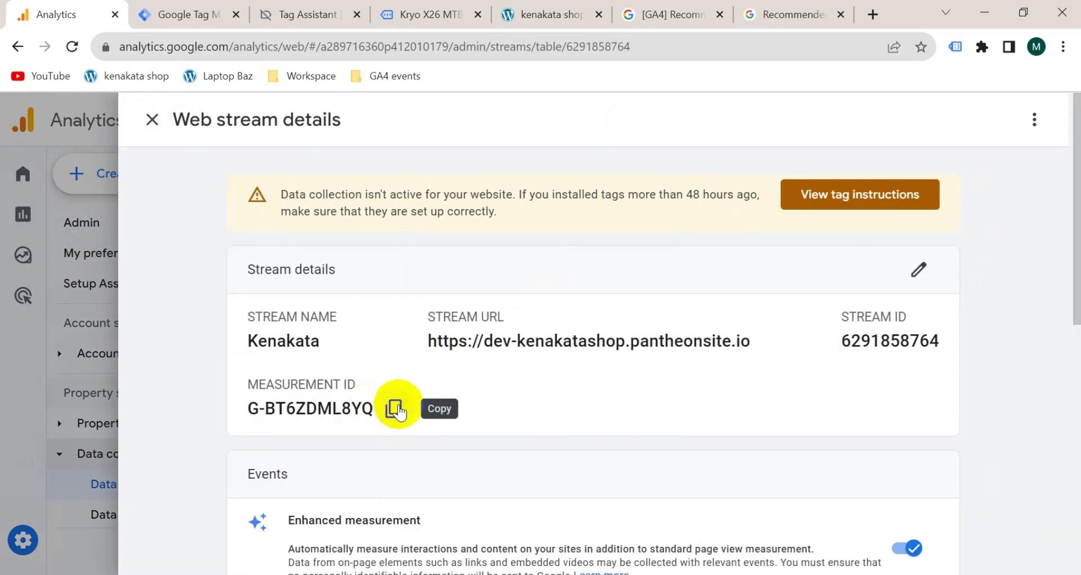
{"action": "left_click", "coordinate": [396, 409]}
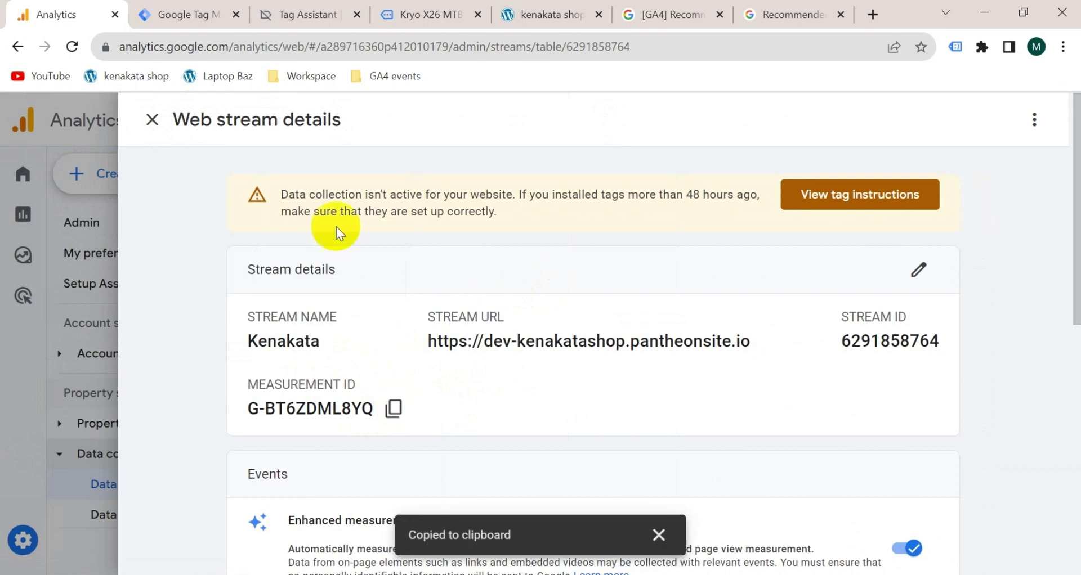
{"action": "left_click", "coordinate": [181, 16]}
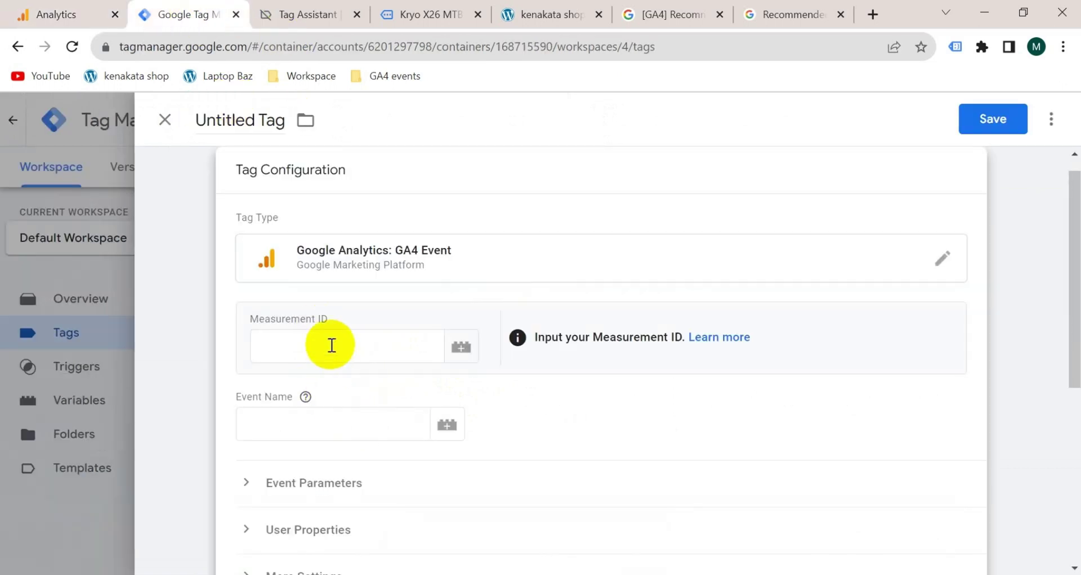
- From the Measurement ID field, start a new variable of type Constant
{"action": "left_click", "coordinate": [318, 345]}
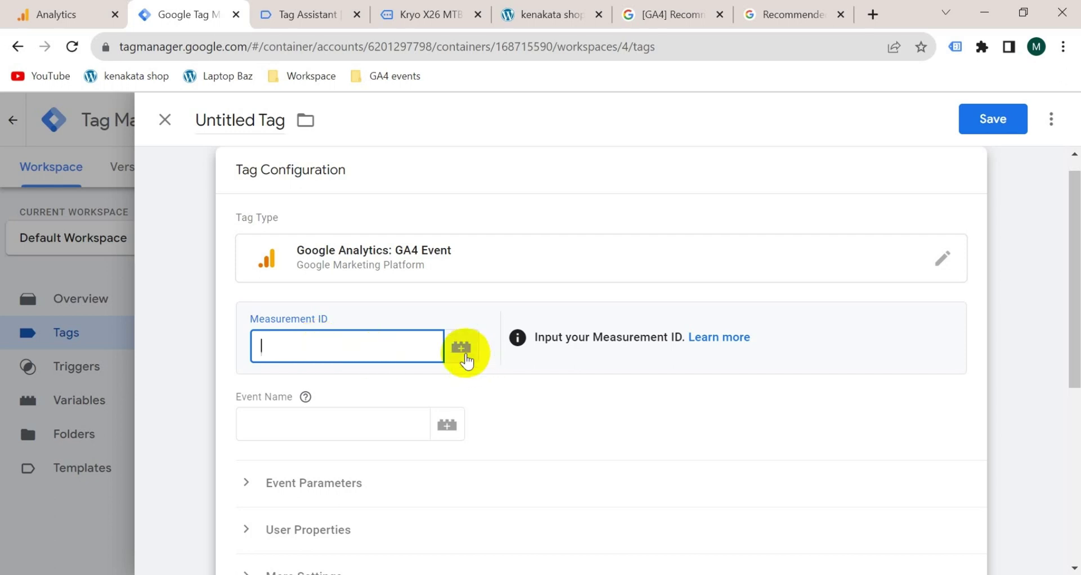
{"action": "left_click", "coordinate": [461, 350]}
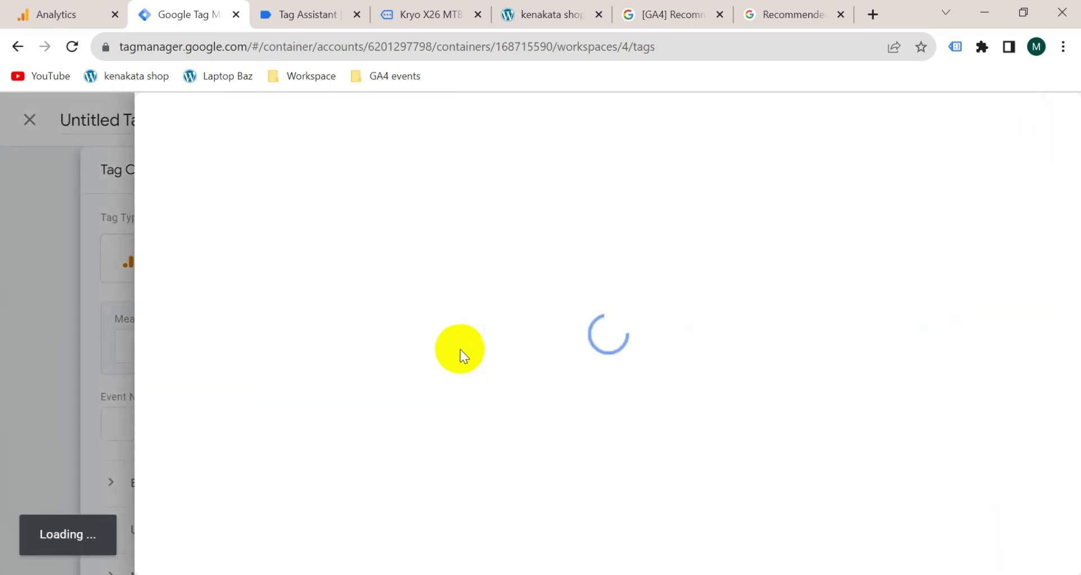
{"action": "left_click", "coordinate": [1051, 120]}
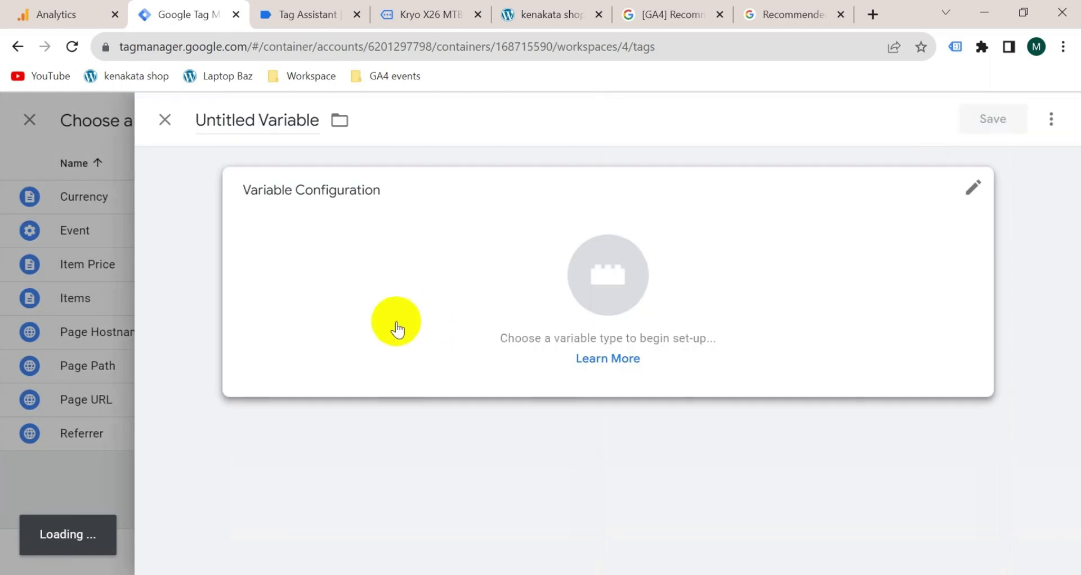
{"action": "left_click", "coordinate": [470, 274]}
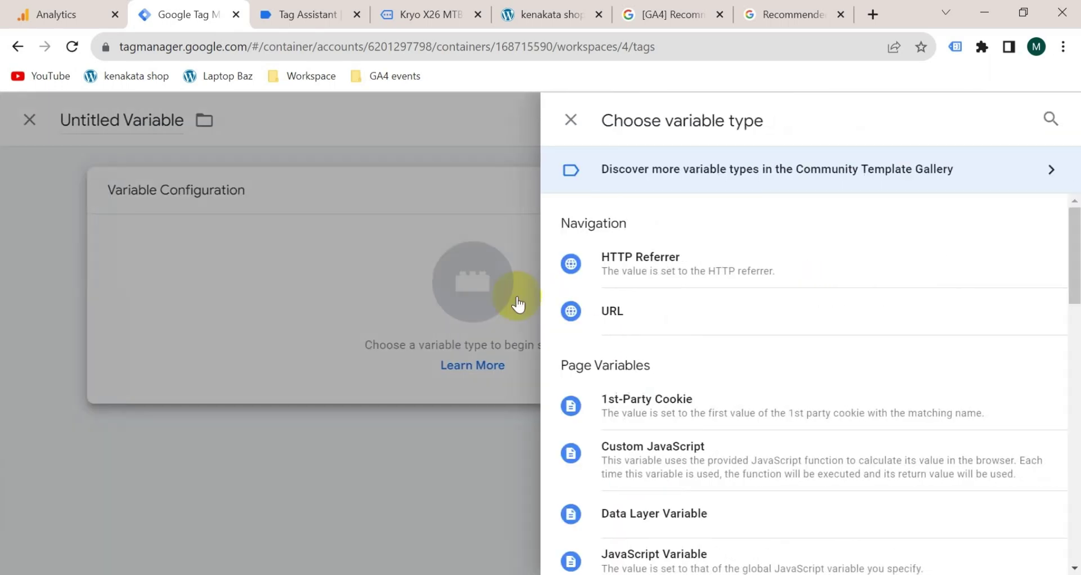
{"action": "scroll", "coordinate": [664, 438], "scroll_direction": "down", "scroll_amount": 6}
{"action": "left_click", "coordinate": [663, 437]}
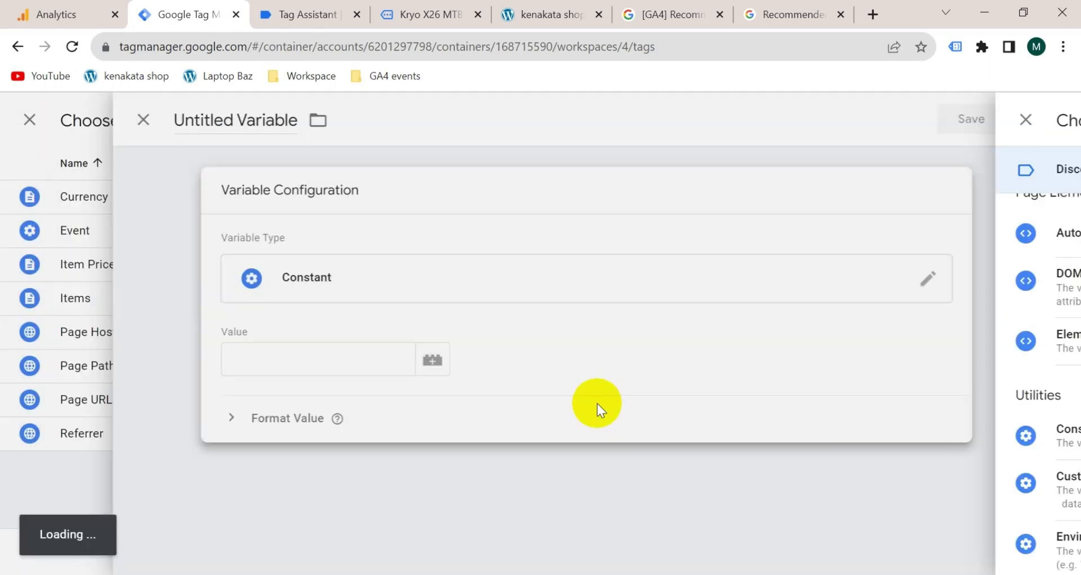
- Paste the Measurement ID as the value, name the variable 'GA4 - ID' and save
{"action": "left_click", "coordinate": [301, 349]}
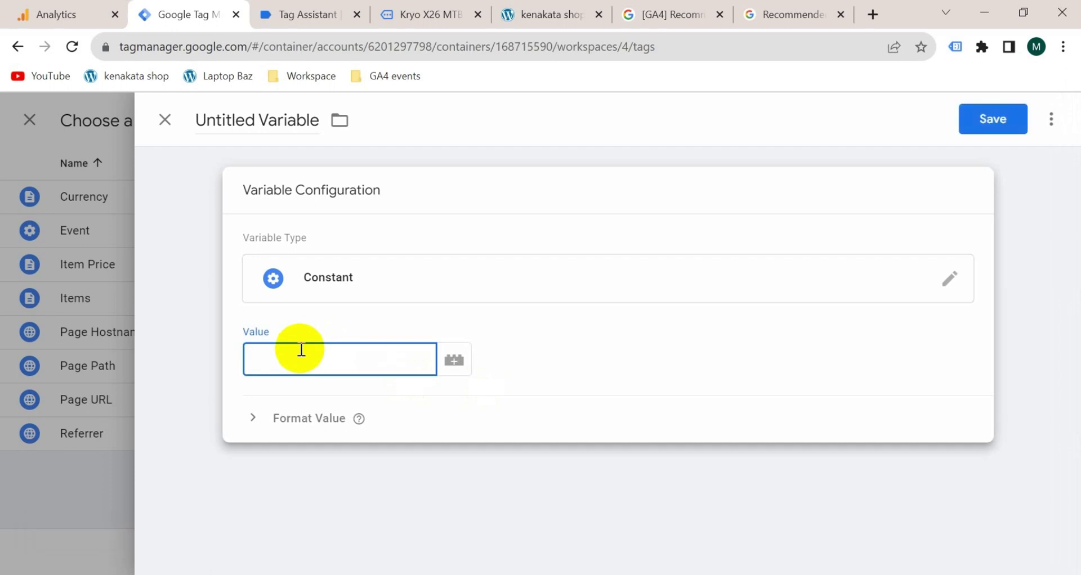
{"action": "key", "text": "ctrl+v"}
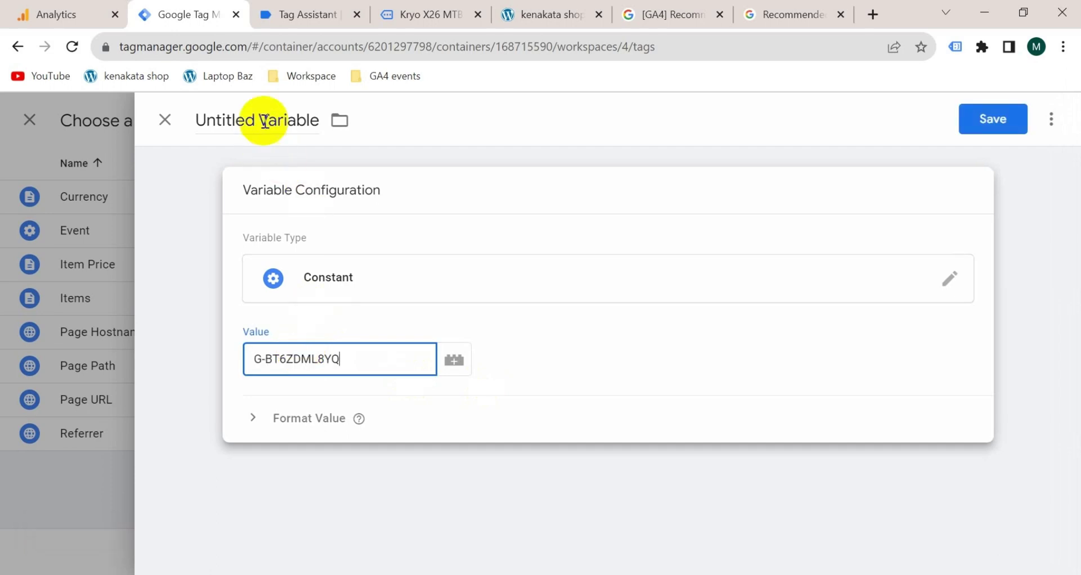
{"action": "double_click", "coordinate": [264, 121]}
{"action": "triple_click", "coordinate": [267, 122]}
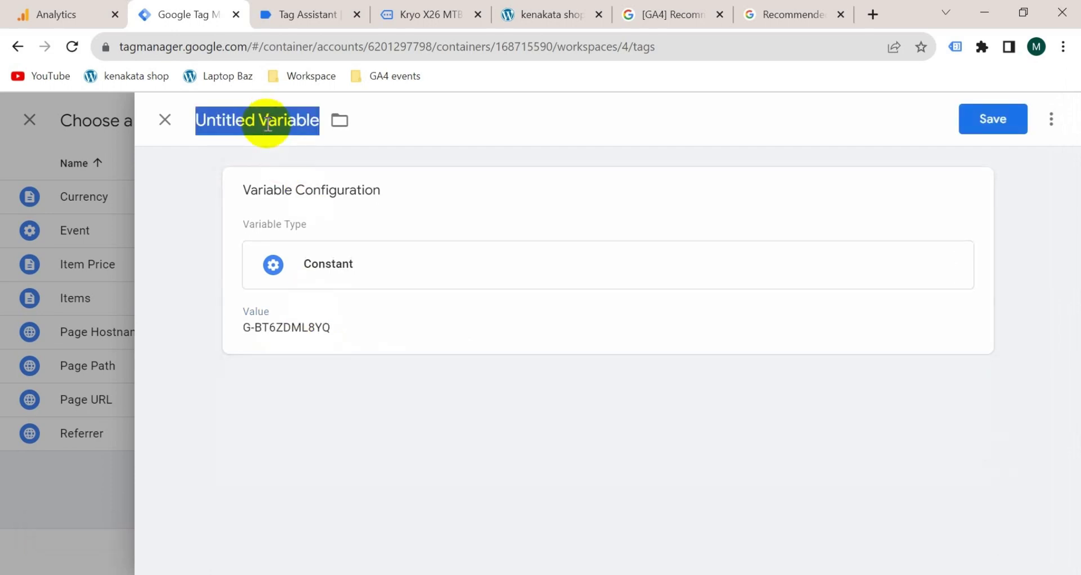
{"action": "type", "text": "GA4 - ID"}
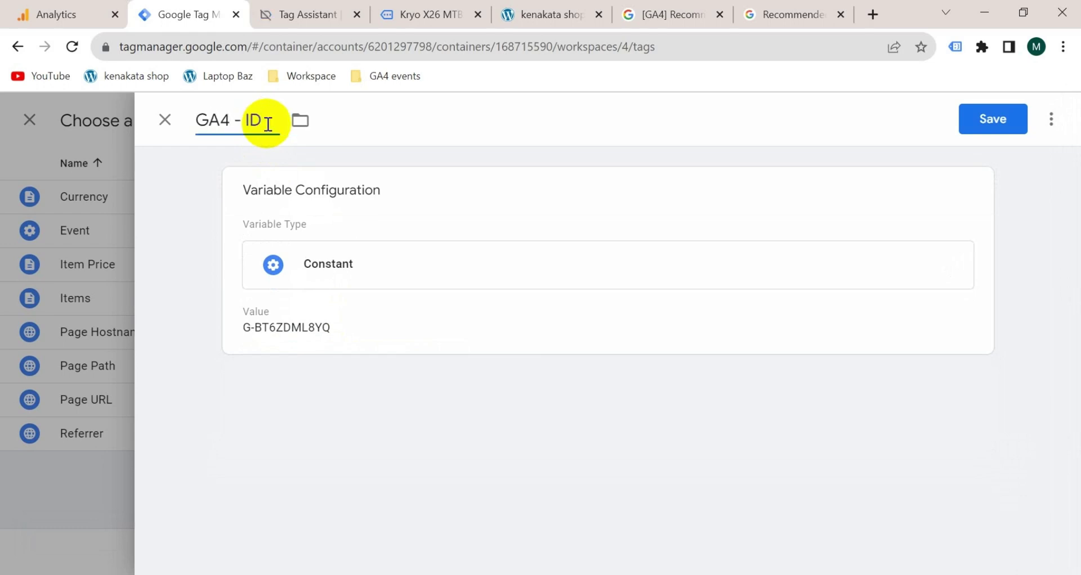
{"action": "left_click", "coordinate": [973, 131]}
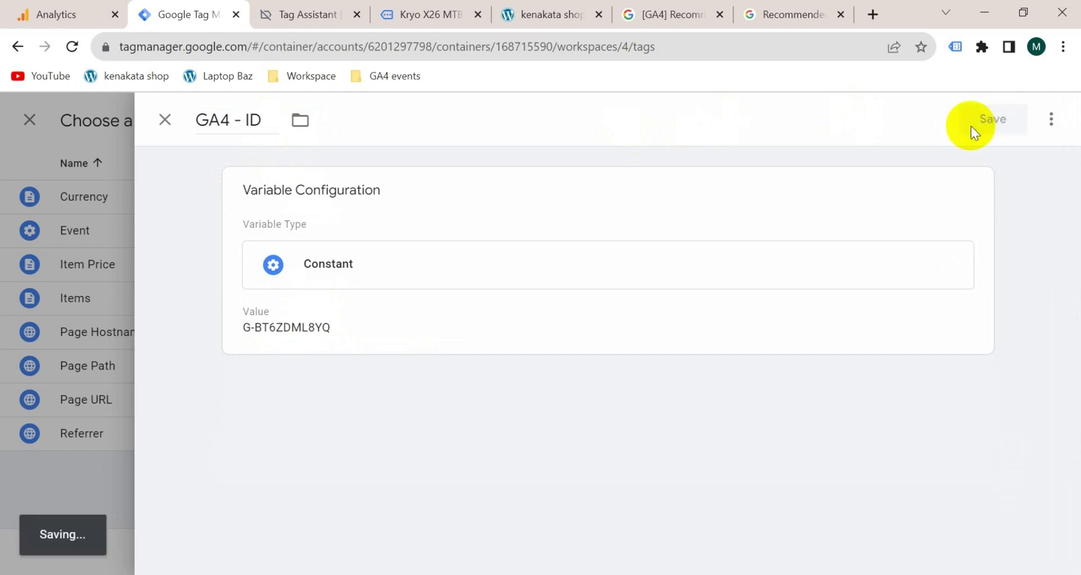
- Paste view_item from clipboard history as the tag's Event Name
{"action": "left_click", "coordinate": [291, 429]}
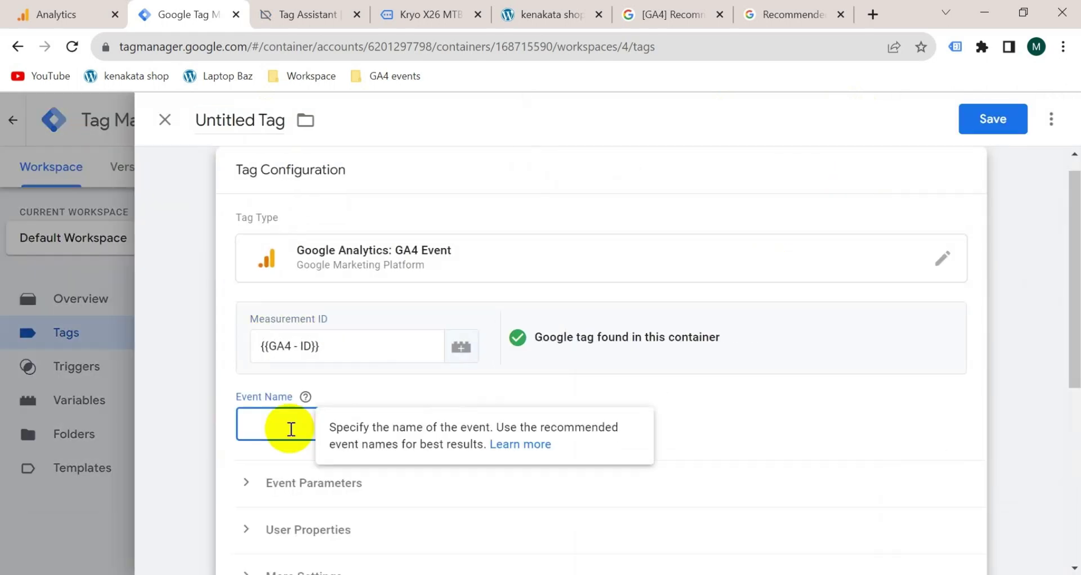
{"action": "key", "text": "super+v"}
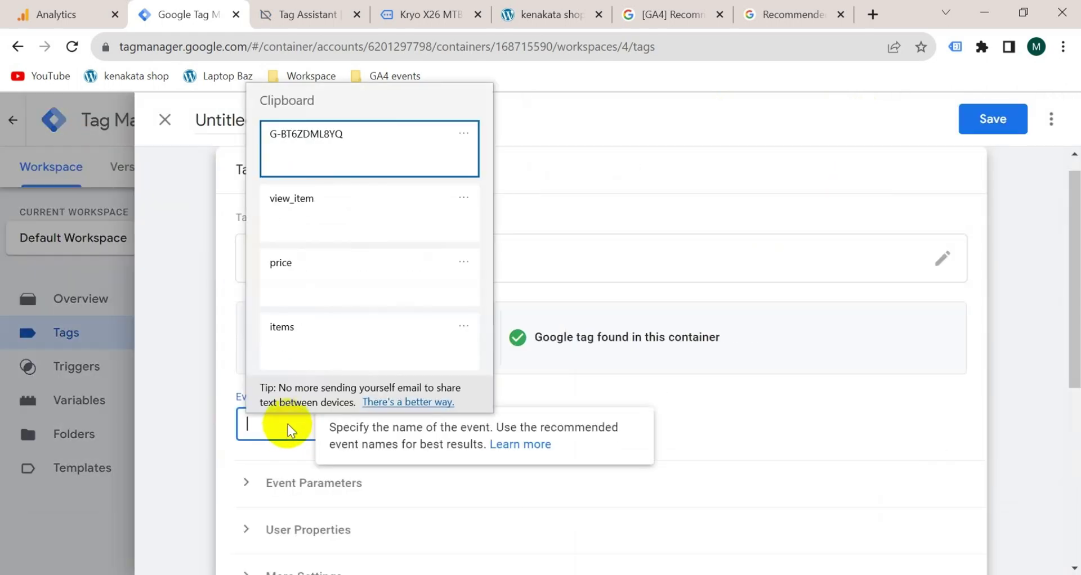
{"action": "left_click", "coordinate": [321, 229]}
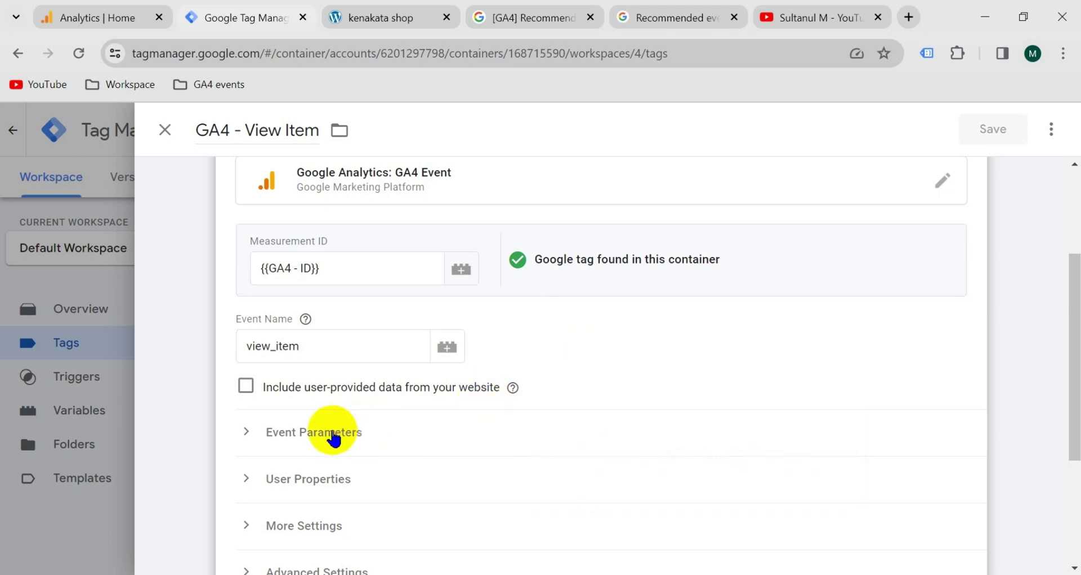
- Add three empty rows under Event Parameters
{"action": "left_click", "coordinate": [334, 433]}
{"action": "scroll", "coordinate": [422, 459], "scroll_direction": "down", "scroll_amount": 2}
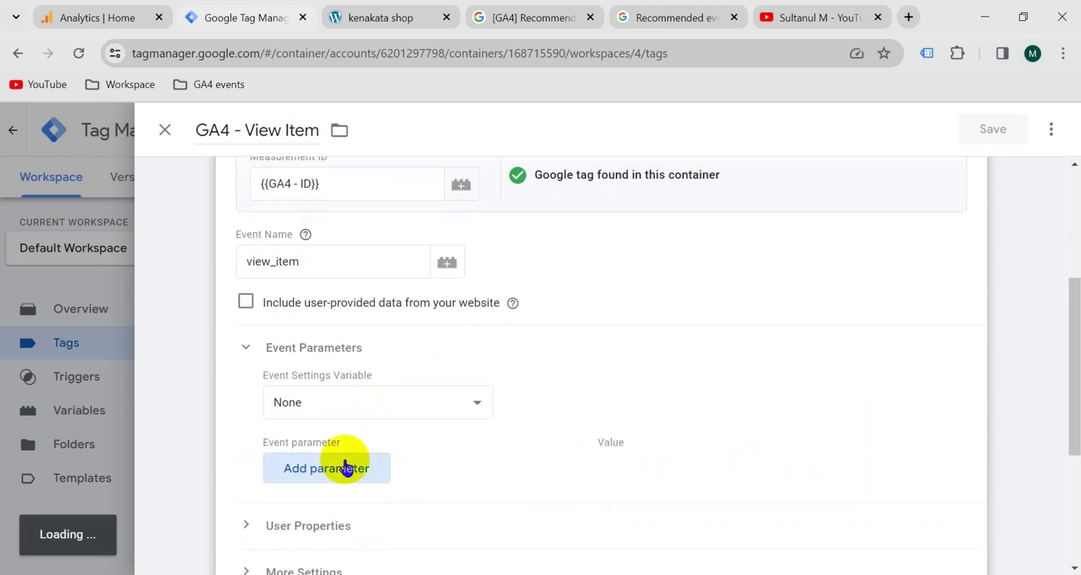
{"action": "left_click", "coordinate": [340, 477]}
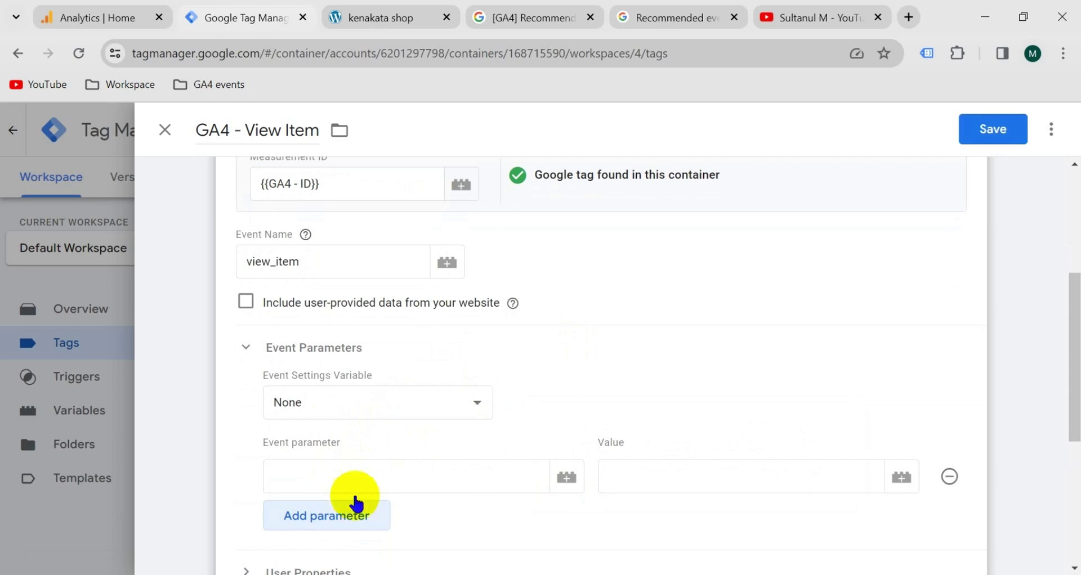
{"action": "left_click", "coordinate": [357, 511]}
{"action": "left_click", "coordinate": [357, 557]}
{"action": "scroll", "coordinate": [356, 557], "scroll_direction": "down", "scroll_amount": 2}
{"action": "left_click", "coordinate": [326, 386]}
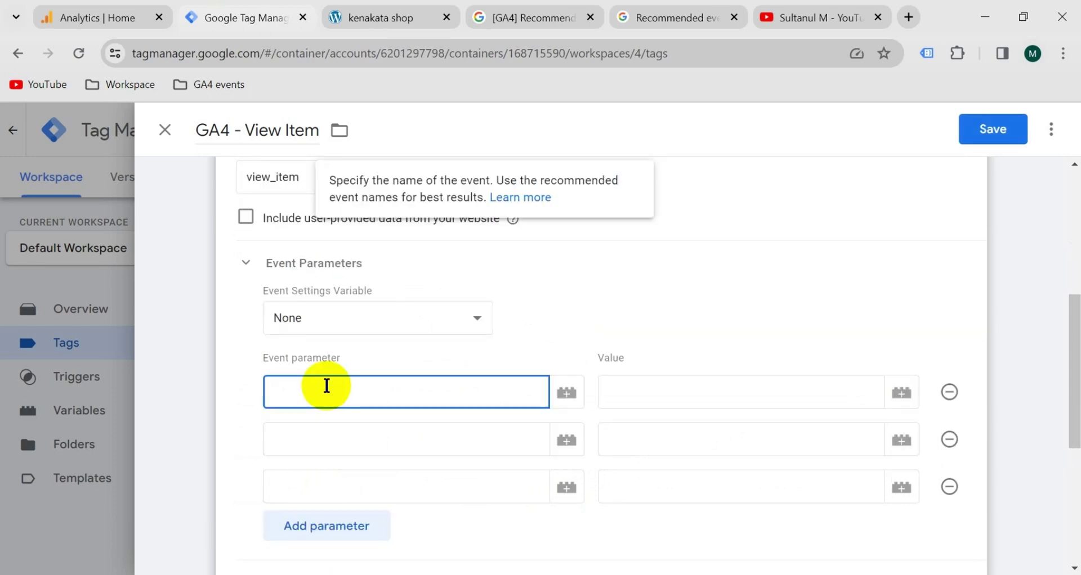
- Add the currency parameter from the view_item docs, mapped to {{Currency}}
{"action": "left_click", "coordinate": [668, 23]}
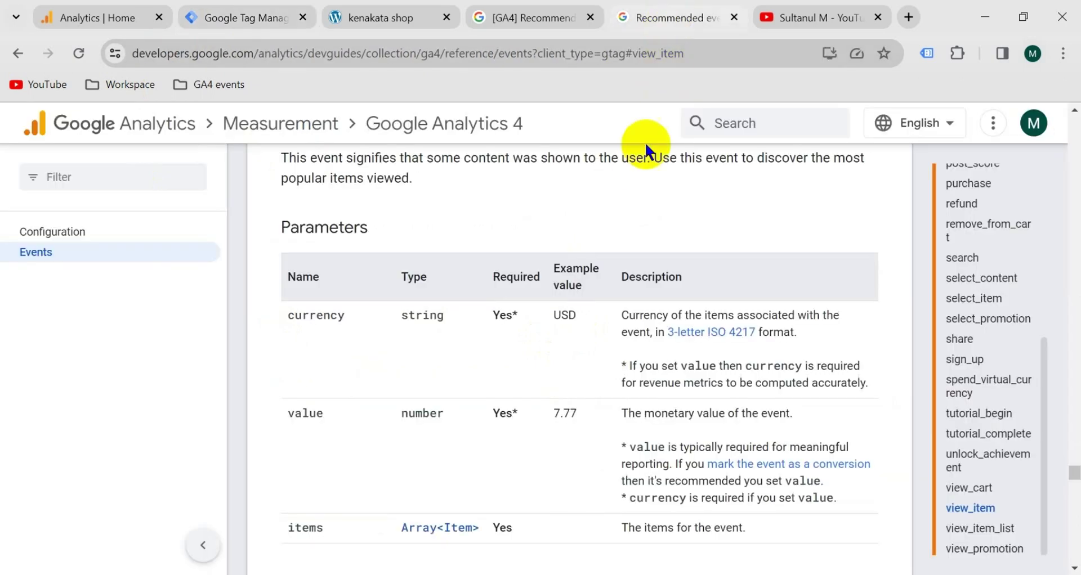
{"action": "double_click", "coordinate": [324, 318]}
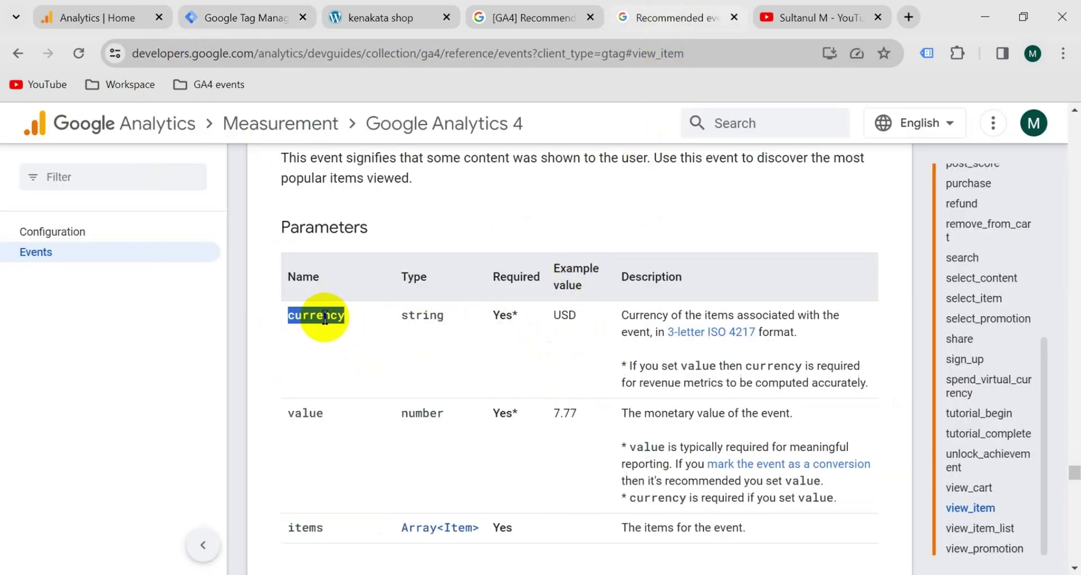
{"action": "left_click", "coordinate": [226, 18]}
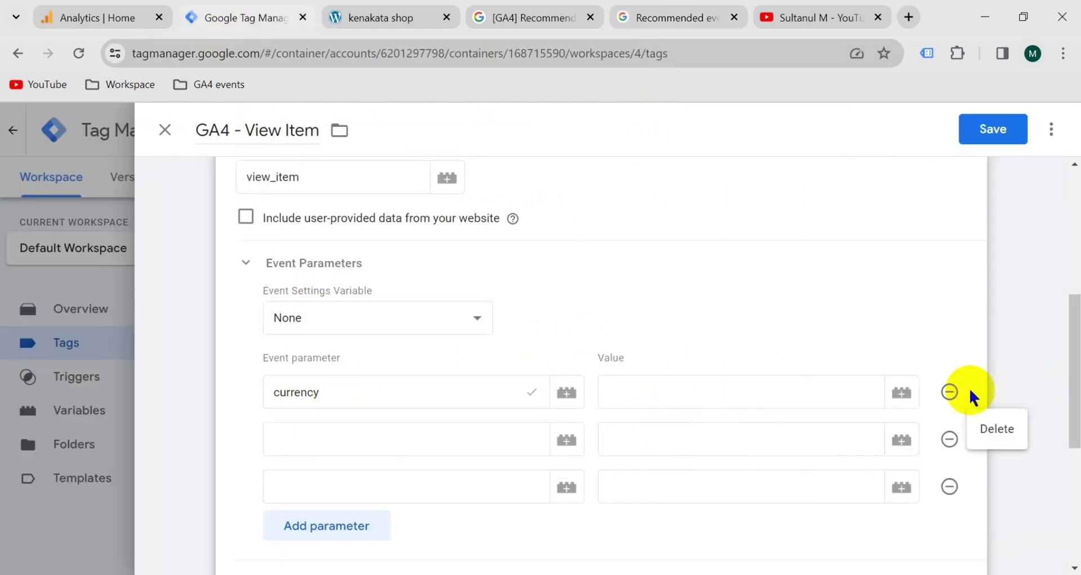
{"action": "left_click", "coordinate": [902, 392]}
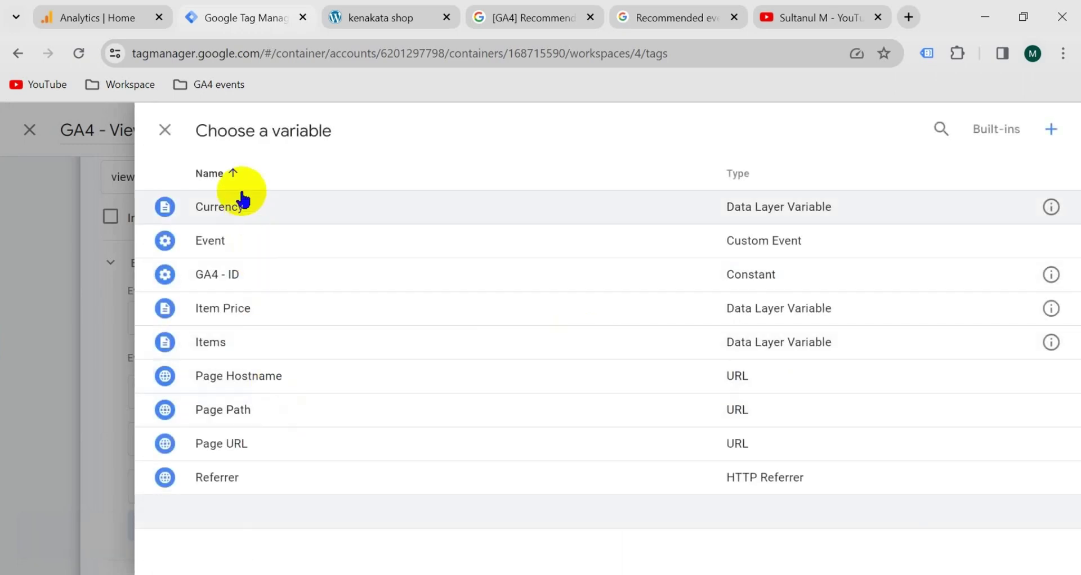
{"action": "left_click", "coordinate": [242, 210]}
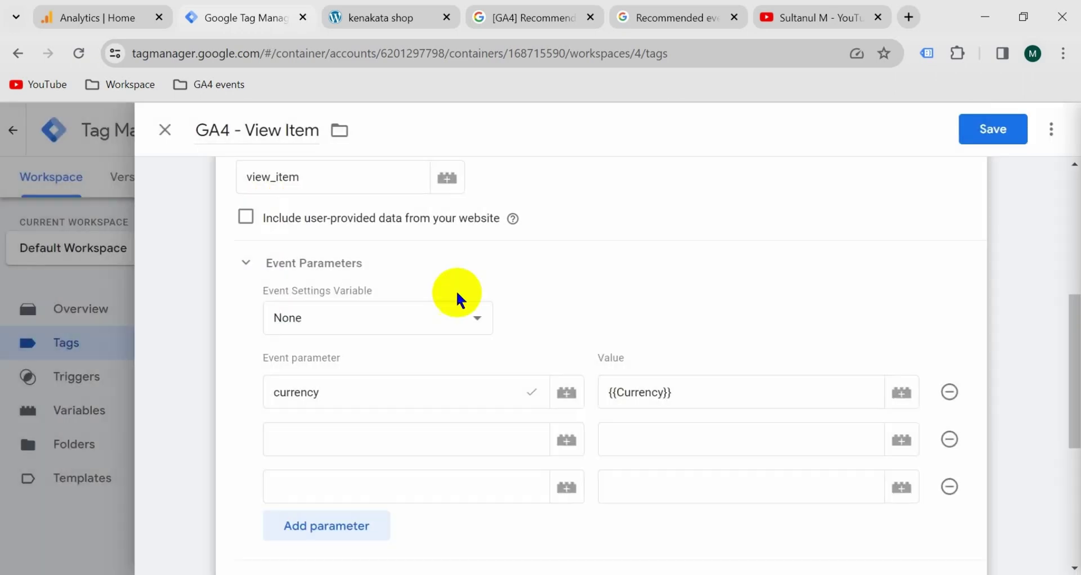
- Add the value parameter, mapped to the {{Item Price}} variable
{"action": "left_click", "coordinate": [336, 444]}
{"action": "left_click", "coordinate": [667, 19]}
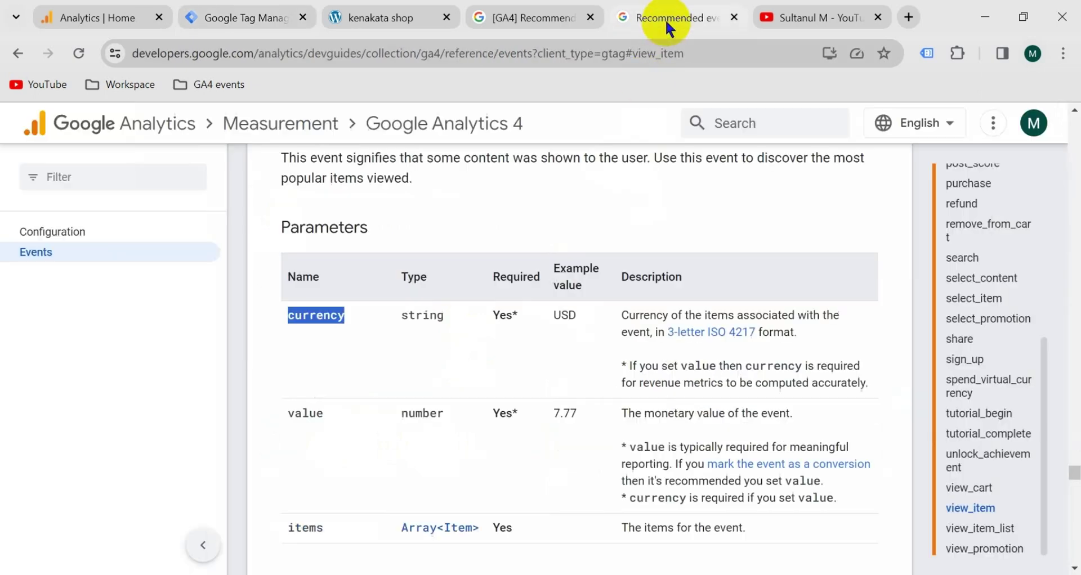
{"action": "double_click", "coordinate": [314, 414]}
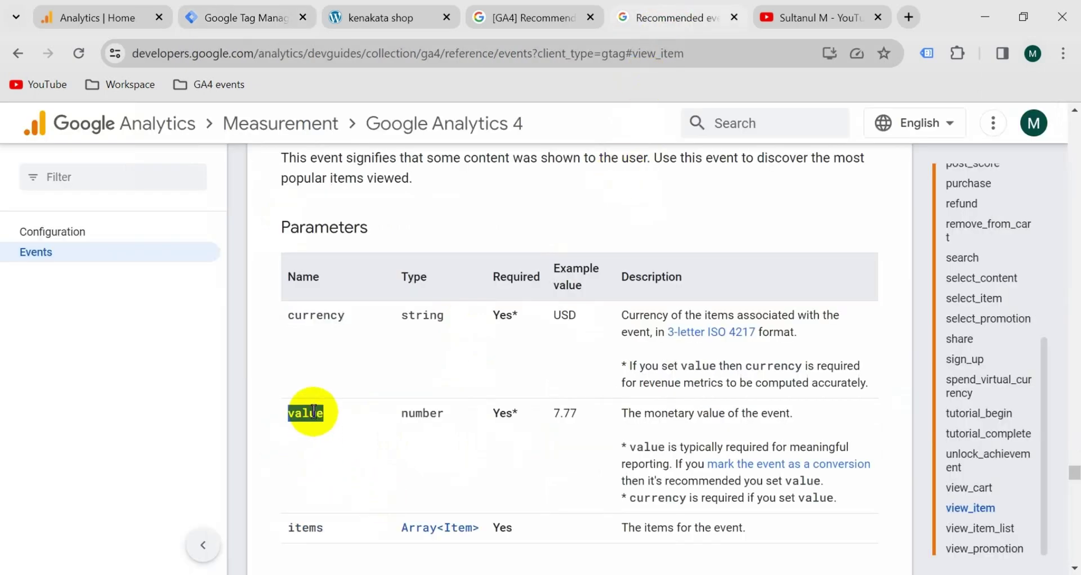
{"action": "left_click", "coordinate": [233, 17]}
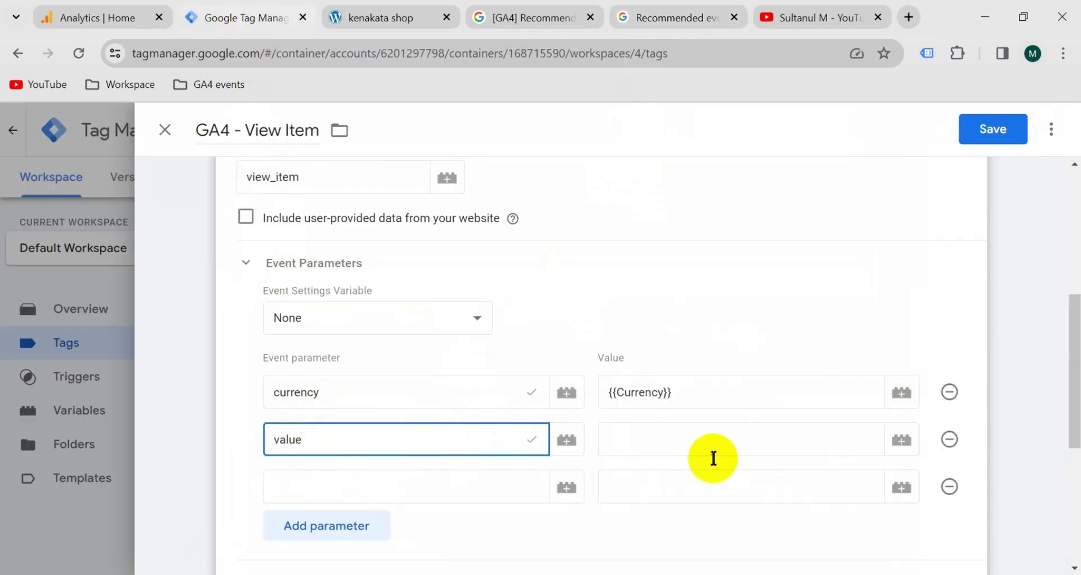
{"action": "left_click", "coordinate": [901, 440]}
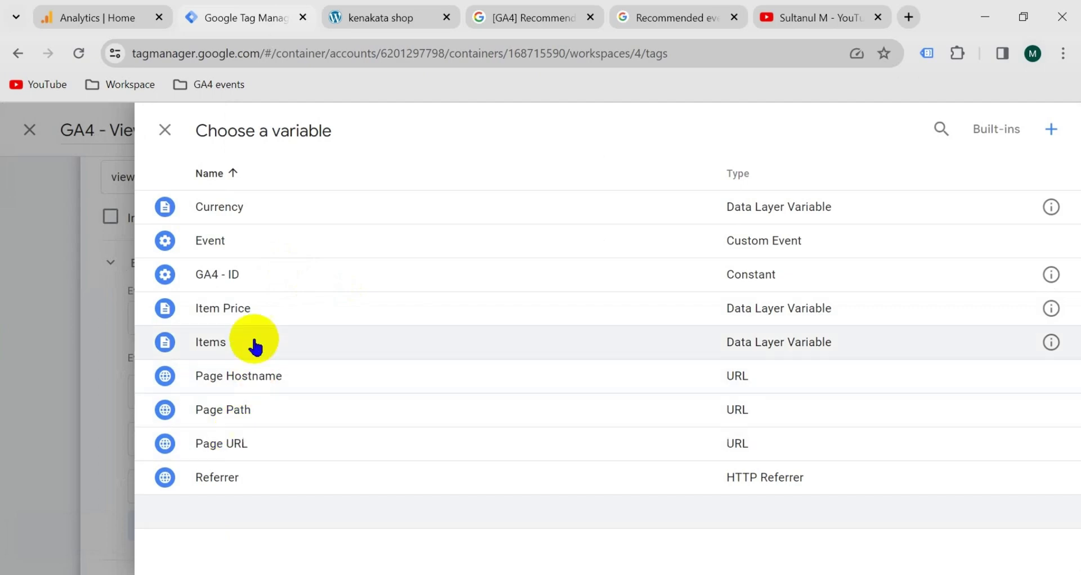
{"action": "left_click", "coordinate": [251, 310]}
- Name the third parameter items and open its variable list
{"action": "left_click", "coordinate": [301, 492]}
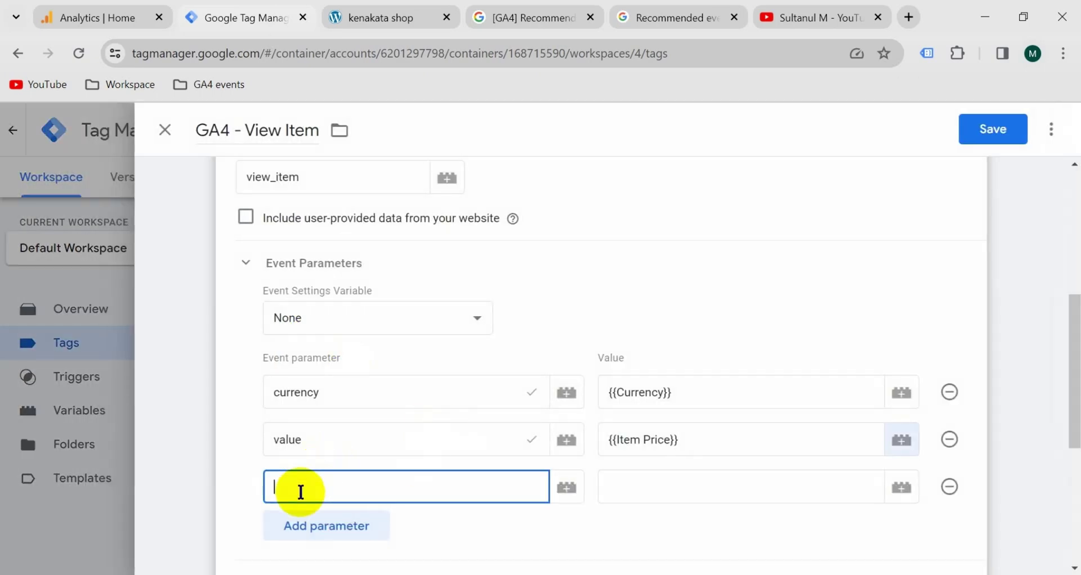
{"action": "left_click", "coordinate": [661, 18]}
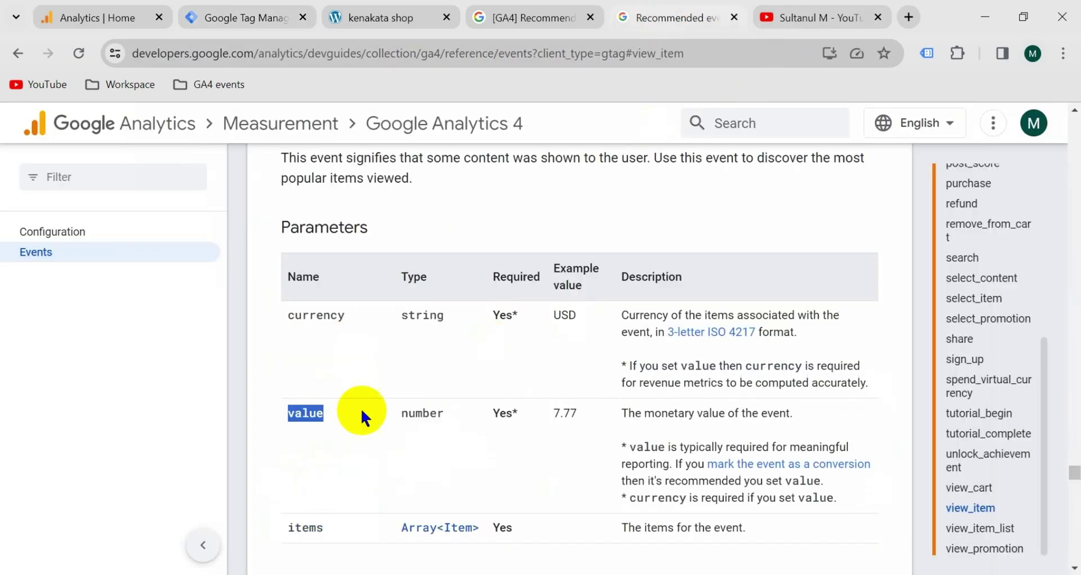
{"action": "double_click", "coordinate": [302, 523]}
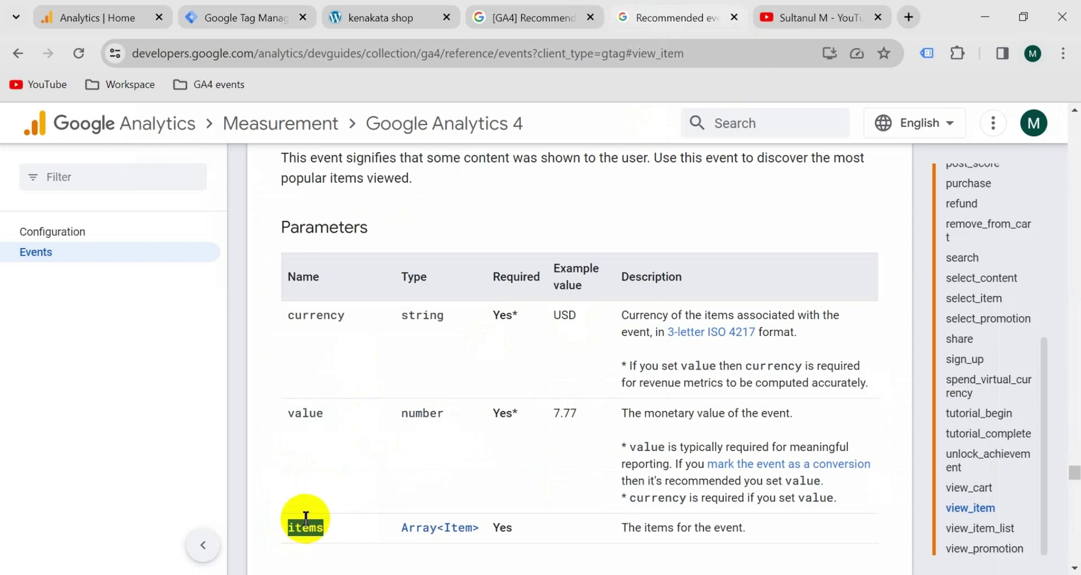
{"action": "left_click", "coordinate": [253, 19]}
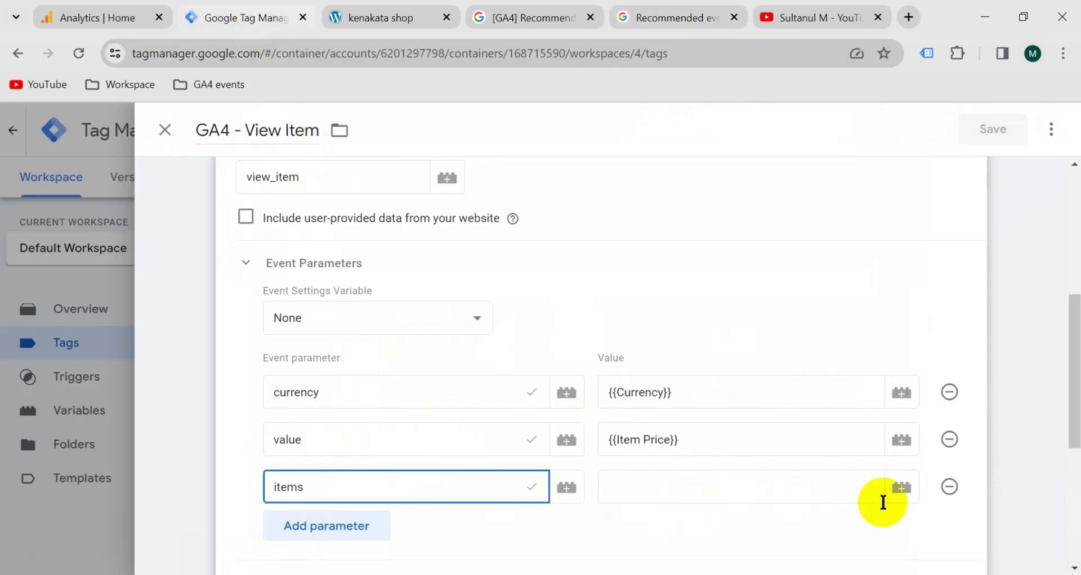
{"action": "left_click", "coordinate": [901, 487]}
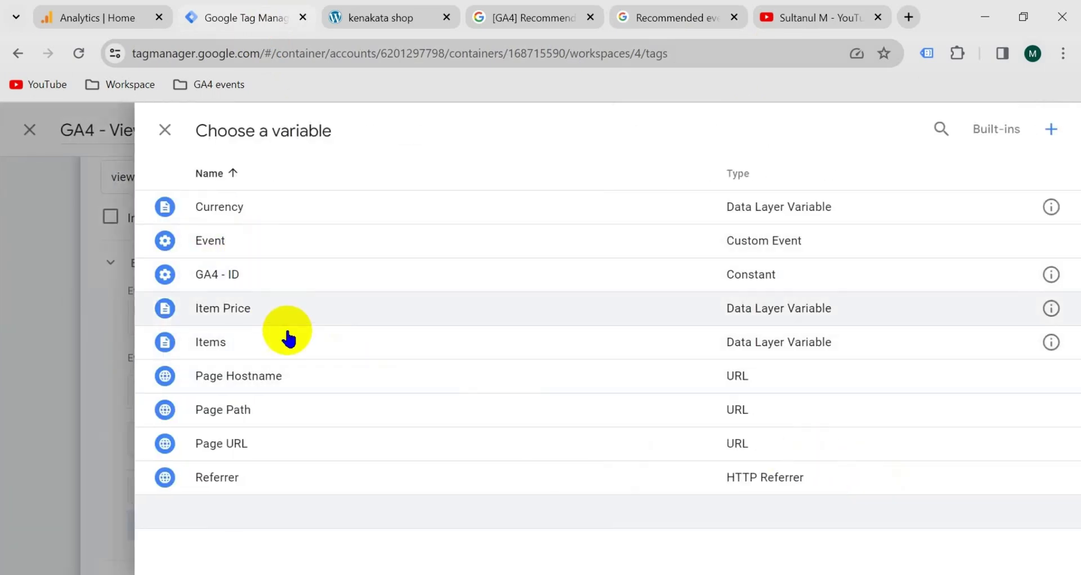
- Map items to the Items variable and set the tag to fire on View Item
{"action": "left_click", "coordinate": [271, 349]}
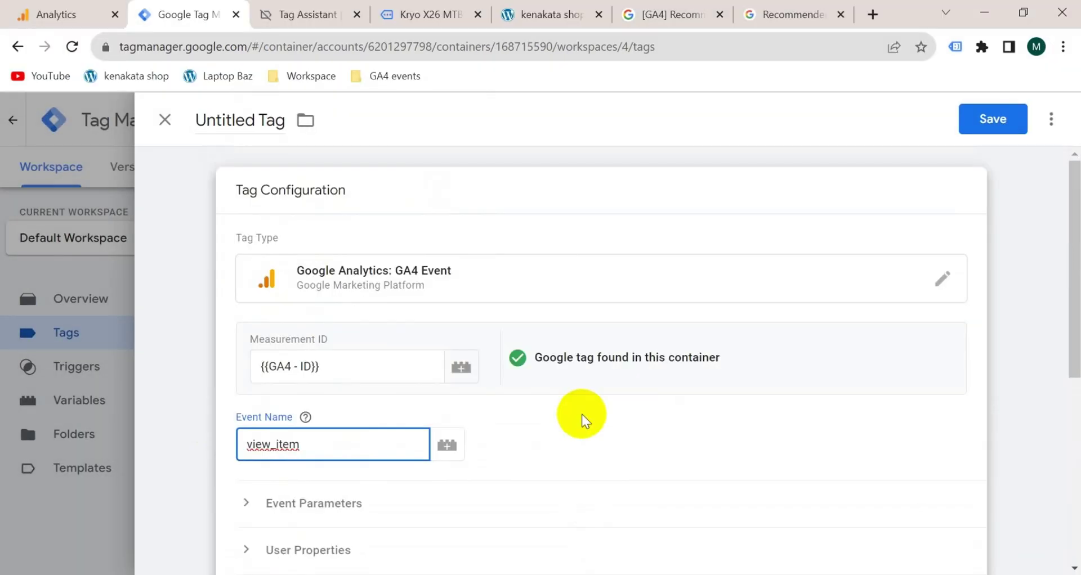
{"action": "scroll", "coordinate": [582, 419], "scroll_direction": "down", "scroll_amount": 5}
{"action": "left_click", "coordinate": [405, 437]}
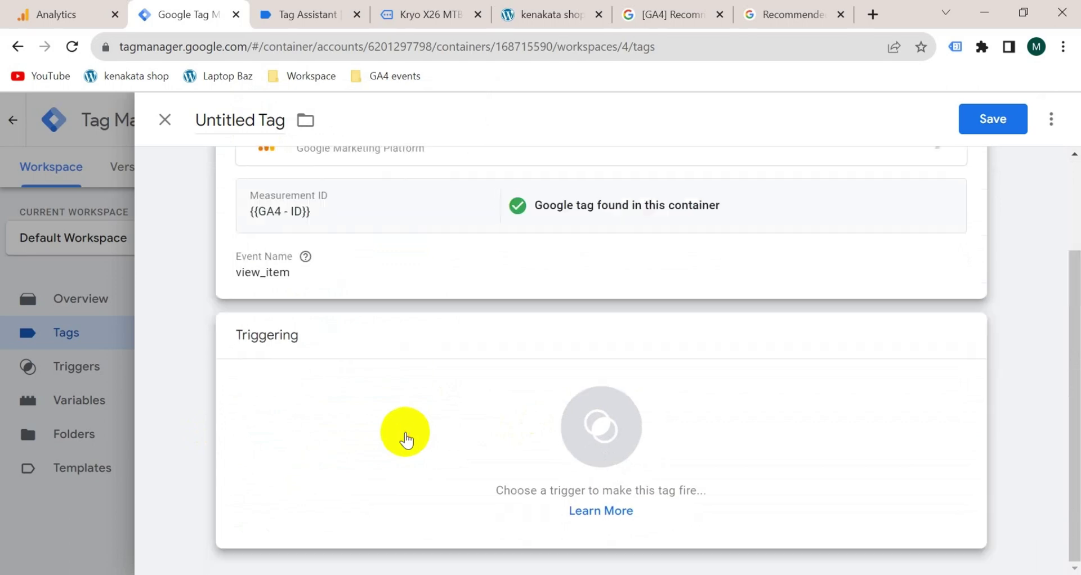
{"action": "left_click", "coordinate": [272, 305]}
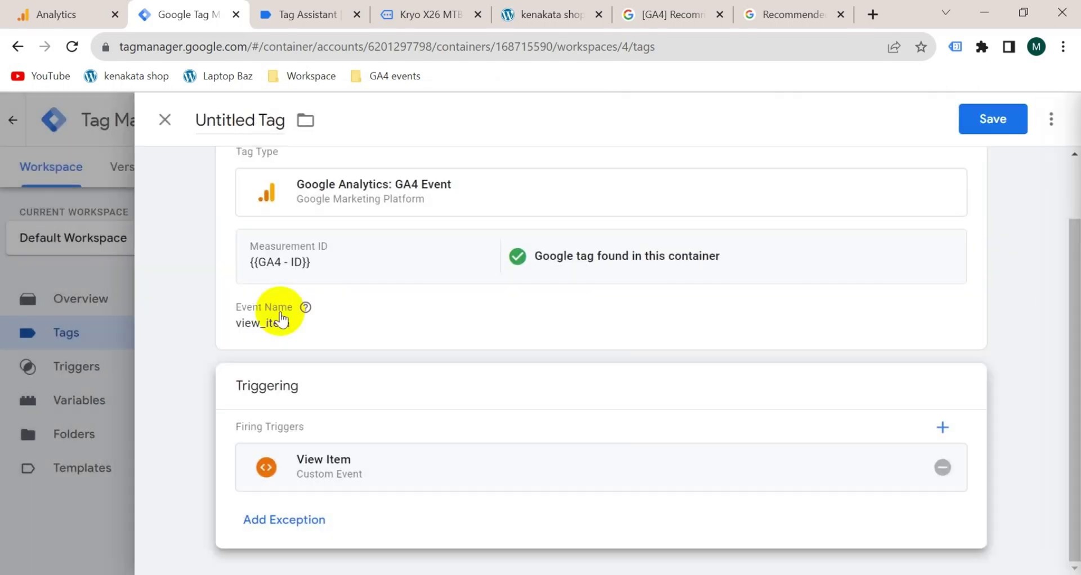
- Rename the tag to 'GA4 - View Item' and save it
{"action": "left_click", "coordinate": [251, 120]}
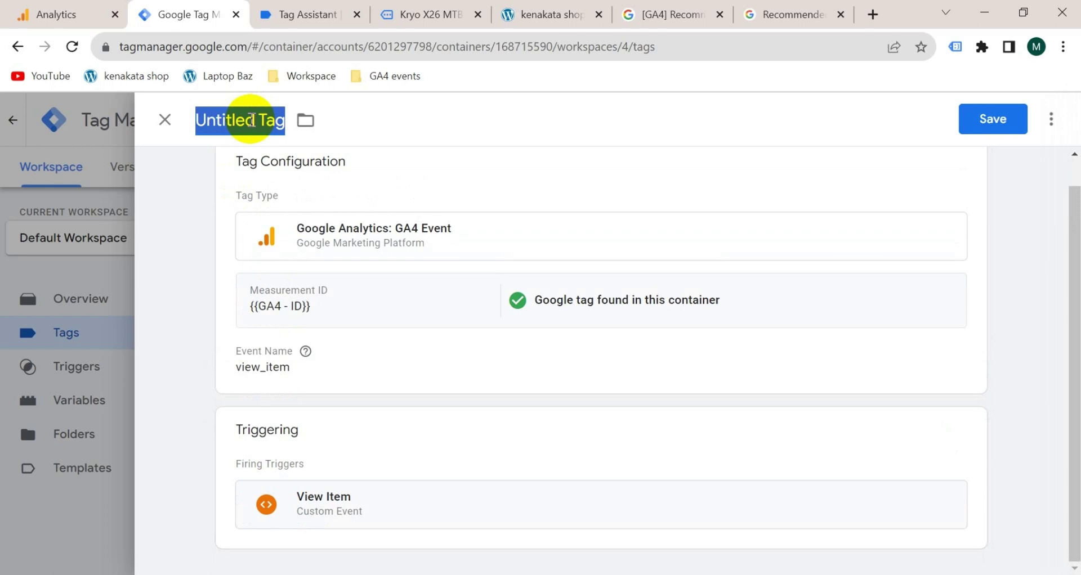
{"action": "type", "text": "GA4 - View Item"}
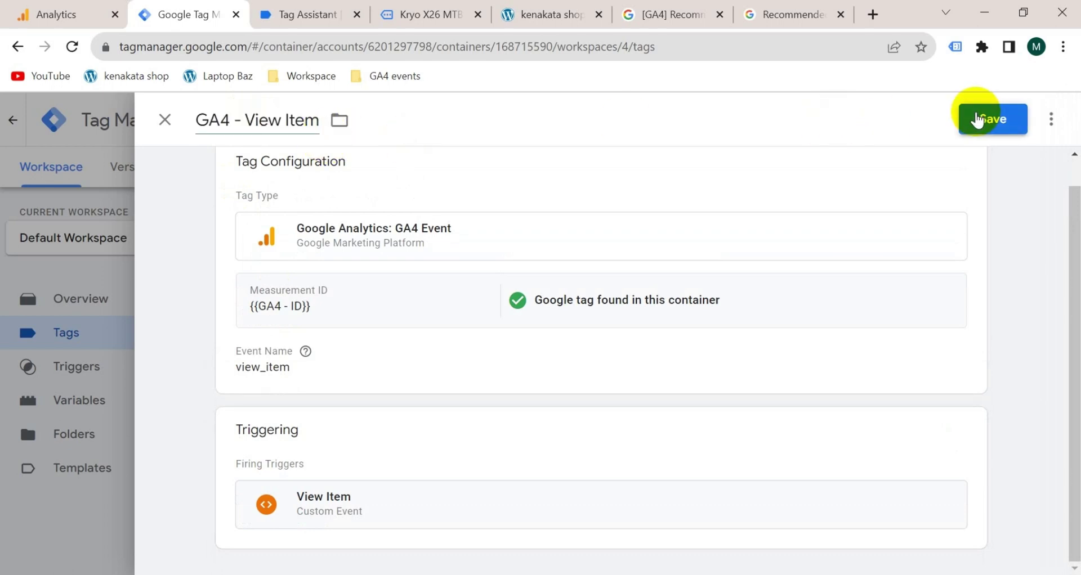
{"action": "left_click", "coordinate": [978, 119]}
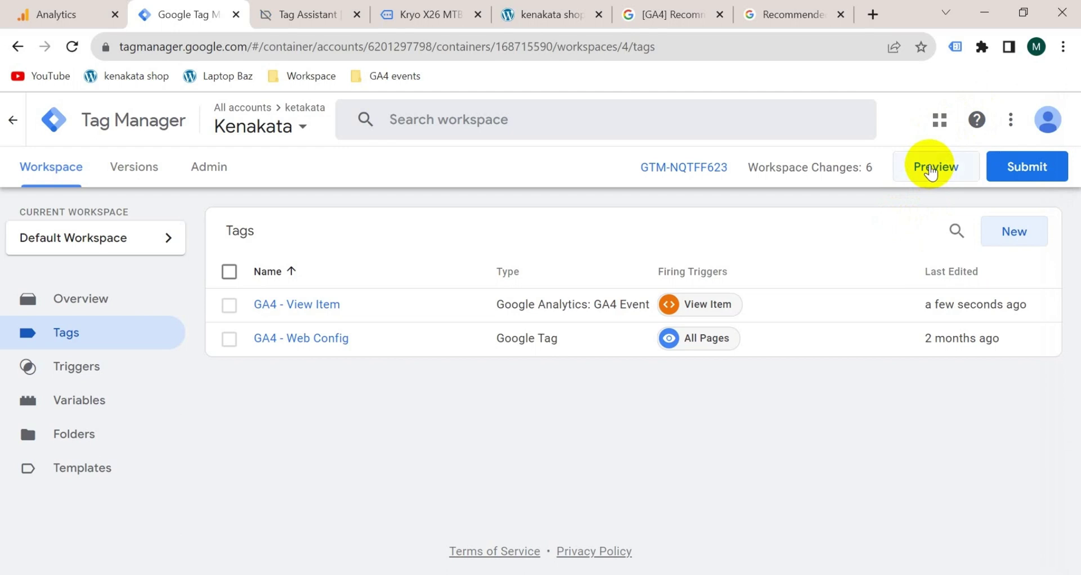
- Start a debug Preview of the container and close the Analytics web stream details
{"action": "left_click", "coordinate": [930, 170]}
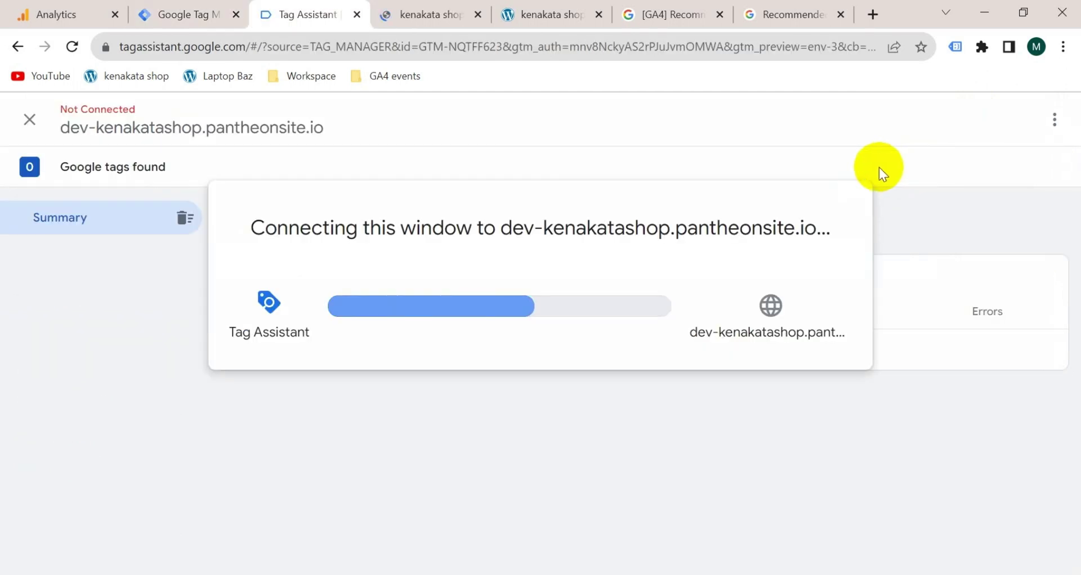
{"action": "left_click", "coordinate": [66, 12]}
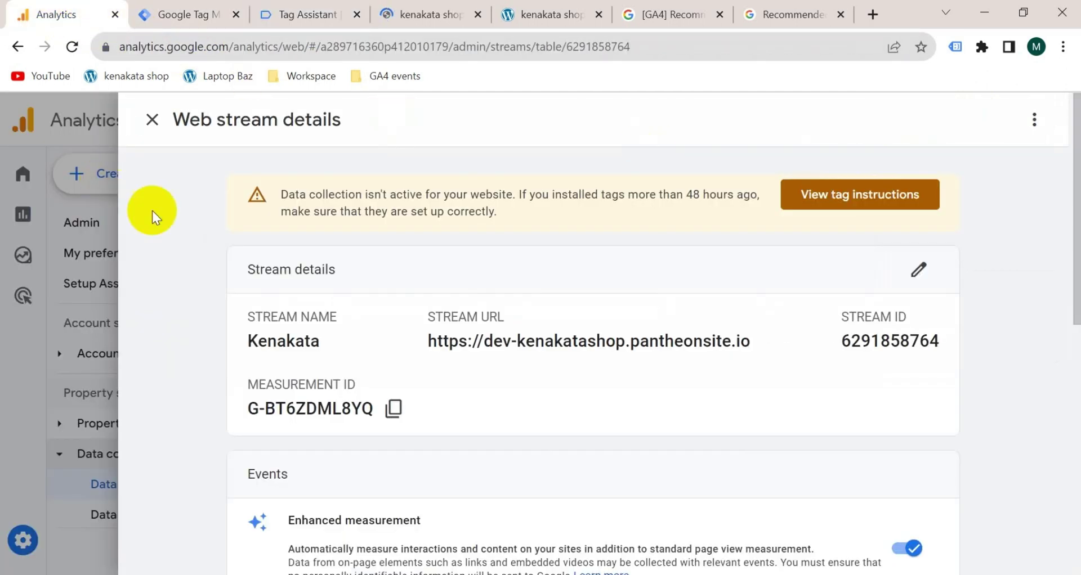
{"action": "left_click", "coordinate": [150, 119]}
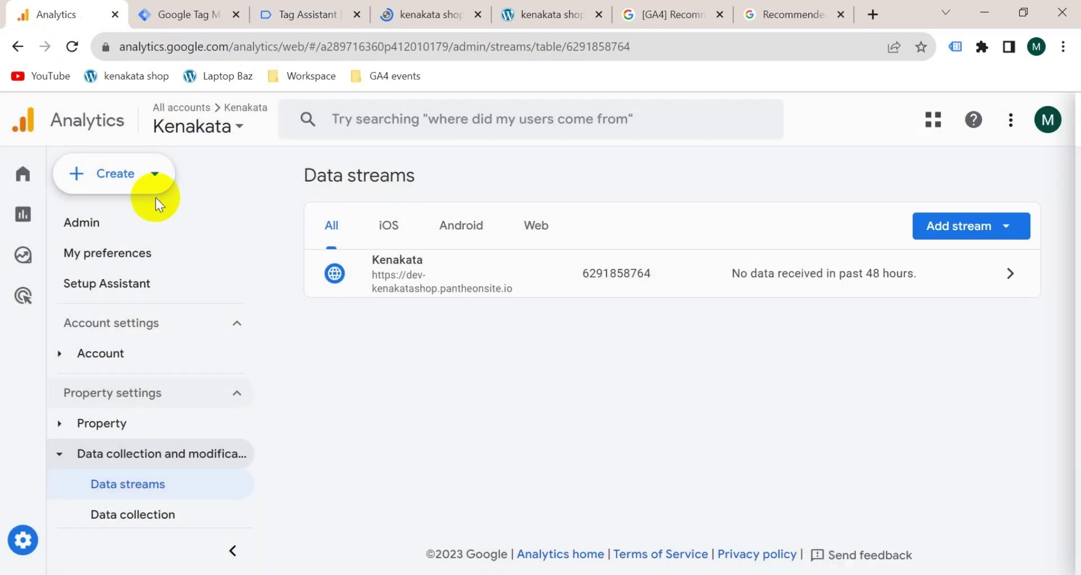
{"action": "scroll", "coordinate": [174, 366], "scroll_direction": "down", "scroll_amount": 3}
{"action": "scroll", "coordinate": [144, 453], "scroll_direction": "up", "scroll_amount": 3}
- Open DebugView under Data display in Google Analytics
{"action": "left_click", "coordinate": [144, 454]}
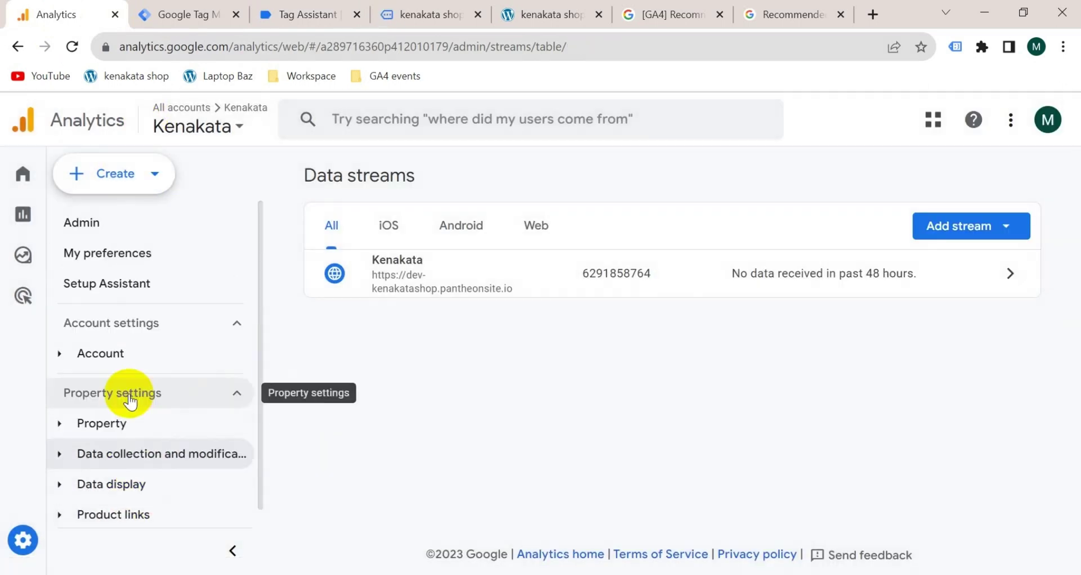
{"action": "left_click", "coordinate": [59, 485]}
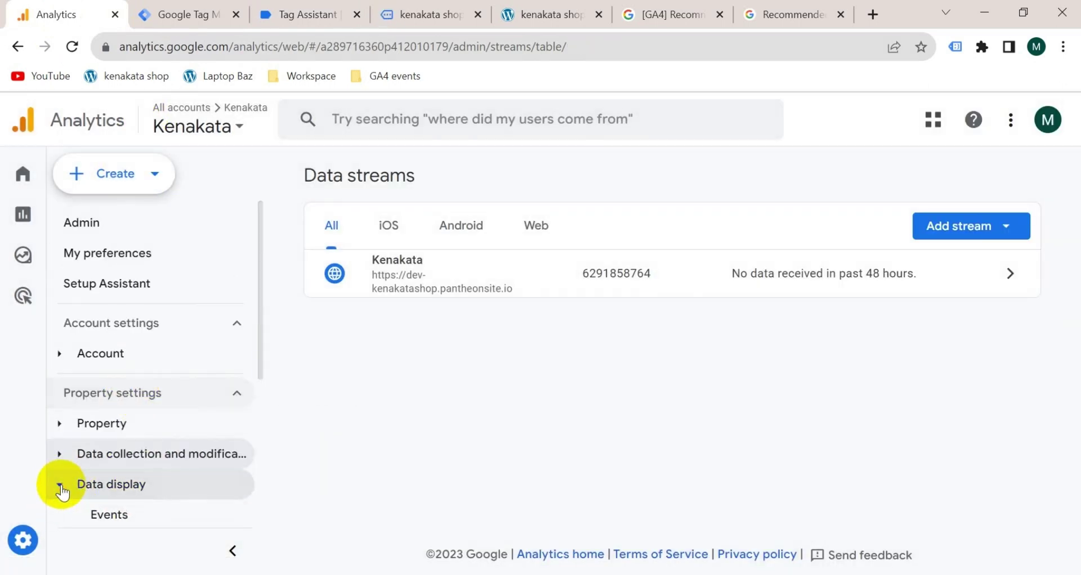
{"action": "scroll", "coordinate": [113, 484], "scroll_direction": "down", "scroll_amount": 5}
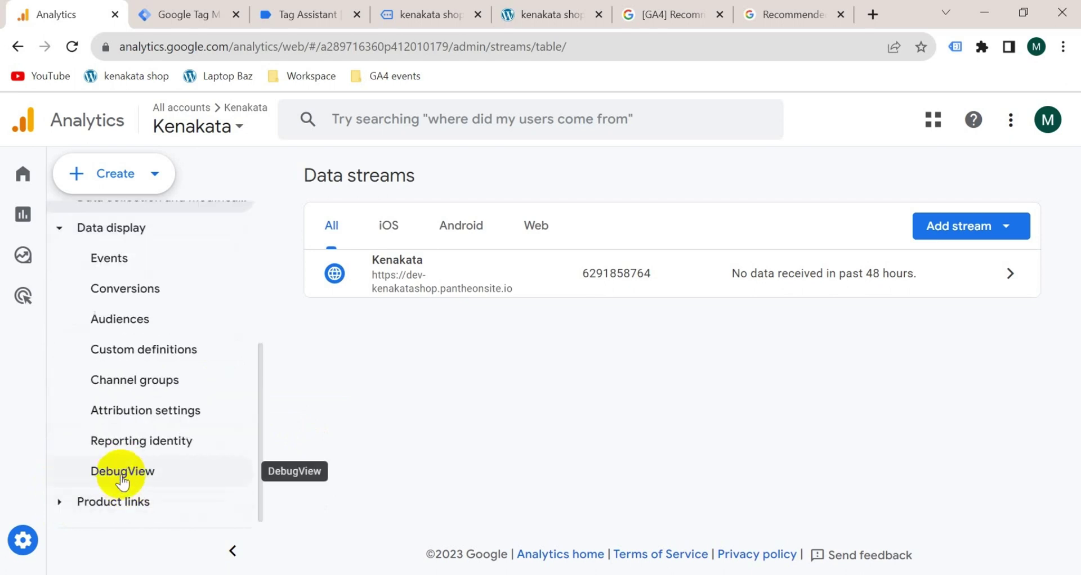
{"action": "left_click", "coordinate": [145, 474]}
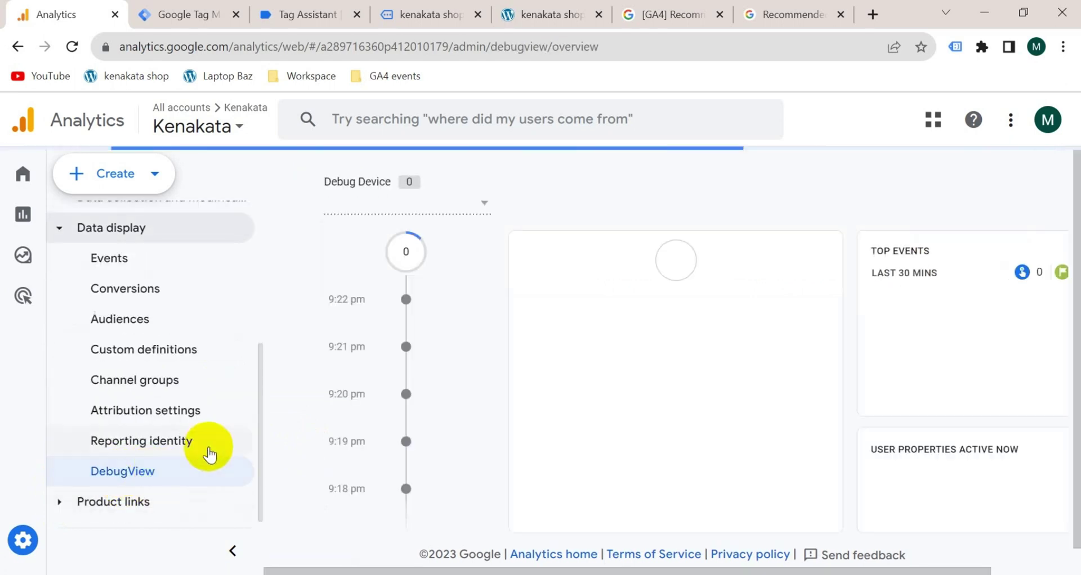
{"action": "left_click", "coordinate": [429, 16]}
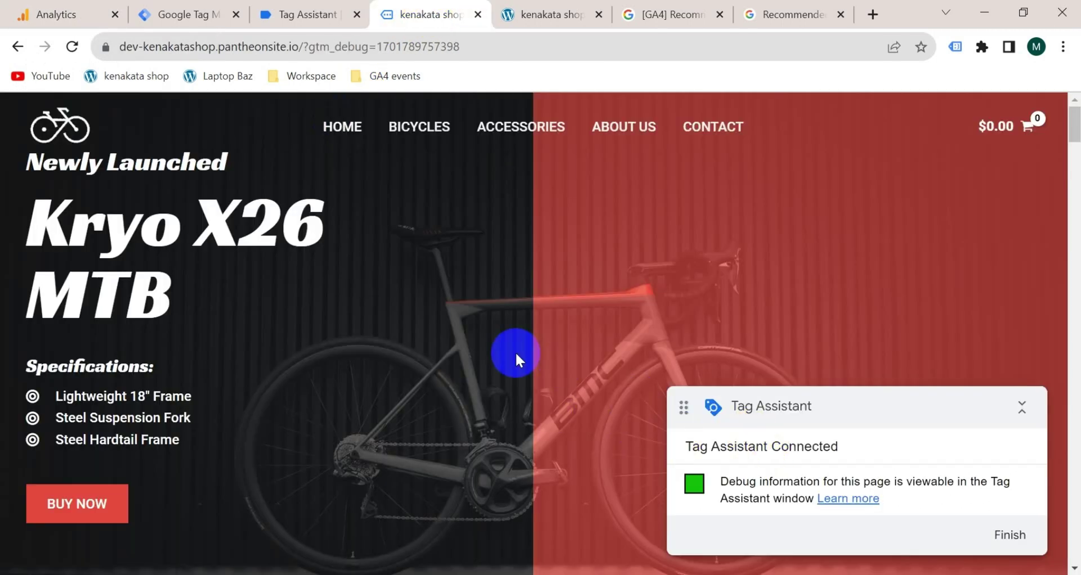
- Open the Model X product page and confirm GA4 - View Item fired in Tag Assistant
{"action": "scroll", "coordinate": [500, 352], "scroll_direction": "down", "scroll_amount": 8}
{"action": "left_click", "coordinate": [458, 427]}
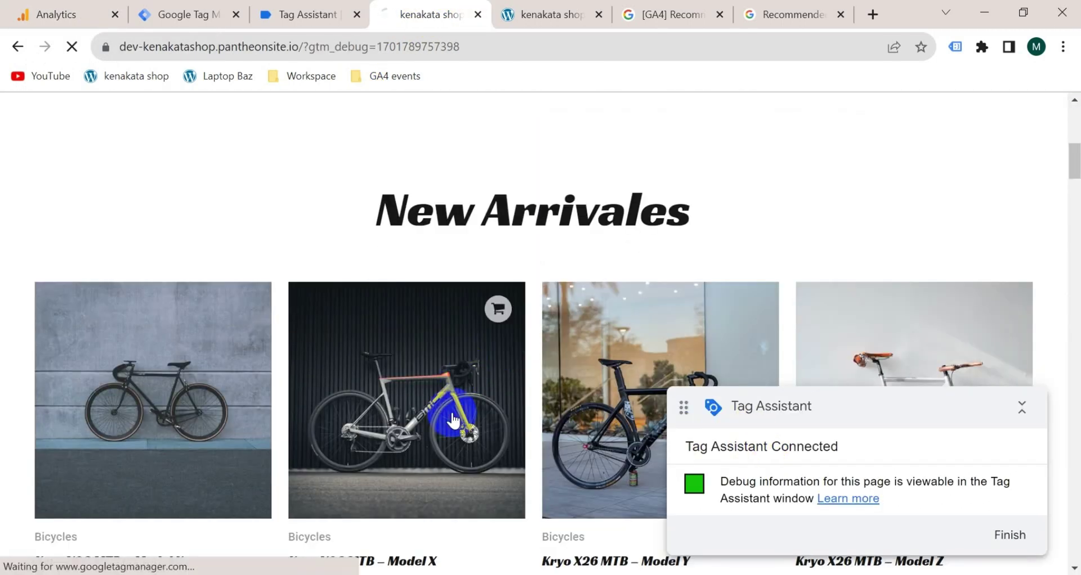
{"action": "left_click", "coordinate": [304, 15]}
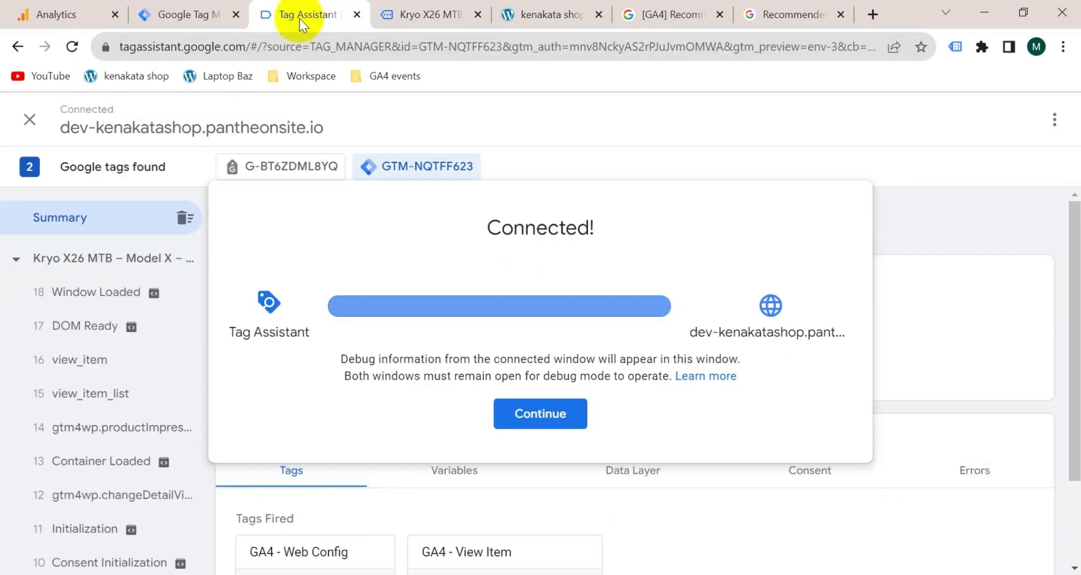
{"action": "left_click", "coordinate": [546, 412]}
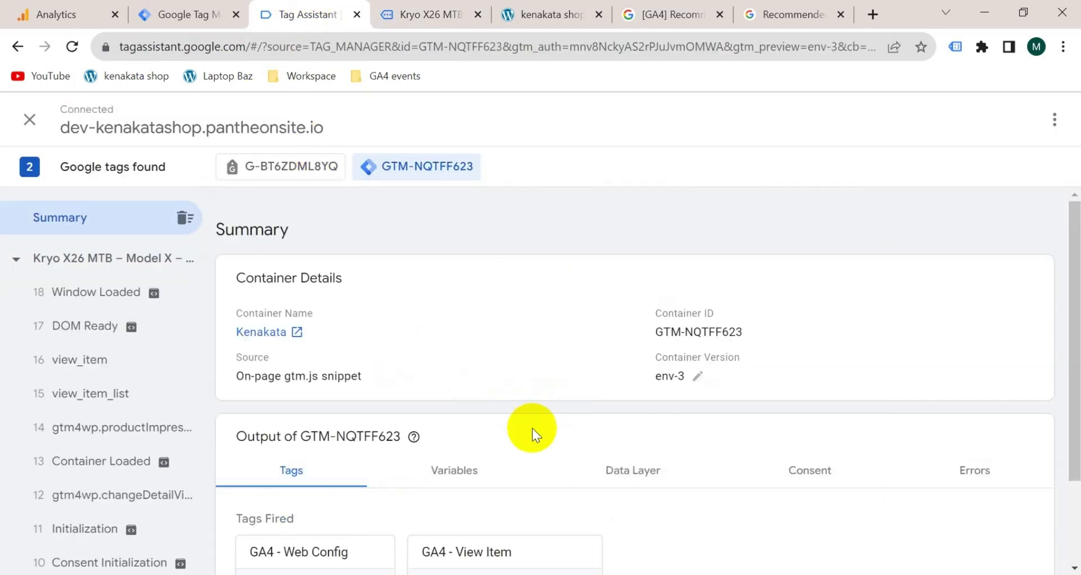
{"action": "scroll", "coordinate": [531, 429], "scroll_direction": "down", "scroll_amount": 2}
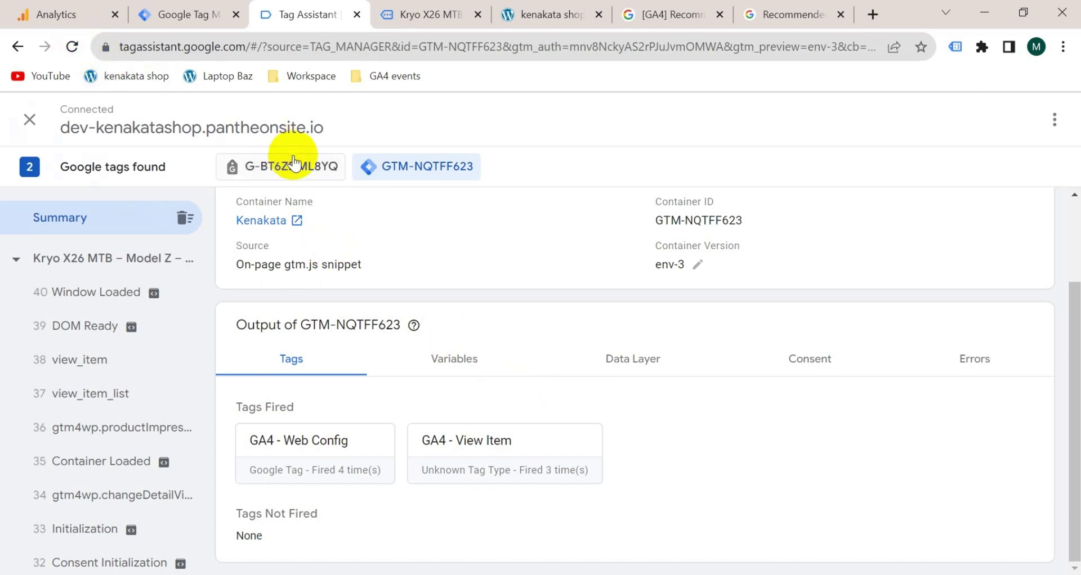
{"action": "left_click", "coordinate": [56, 15]}
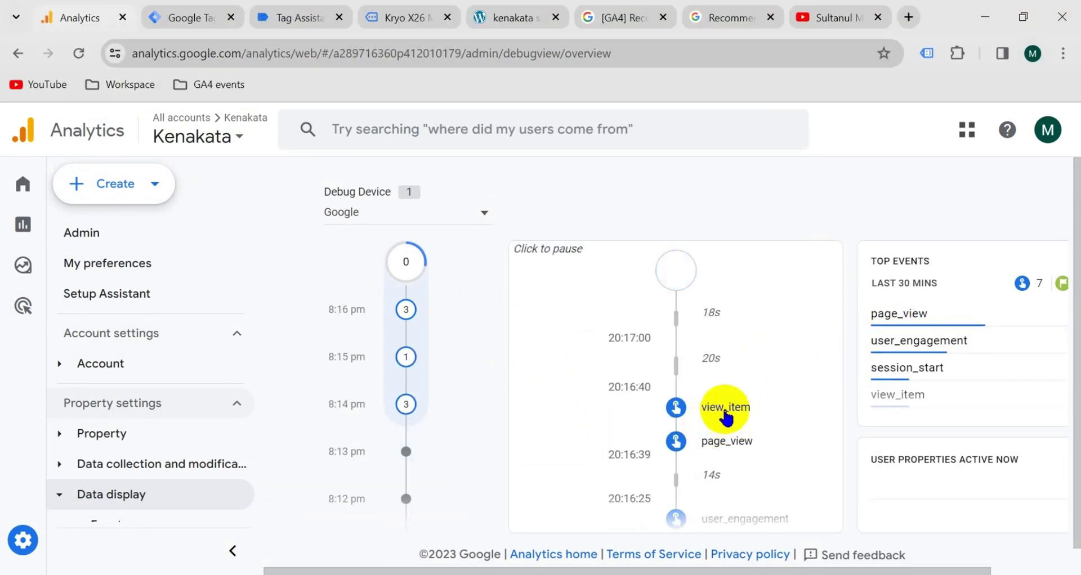
- Inspect the view_item event in DebugView, confirming its currency parameter is USD
{"action": "left_click", "coordinate": [722, 408]}
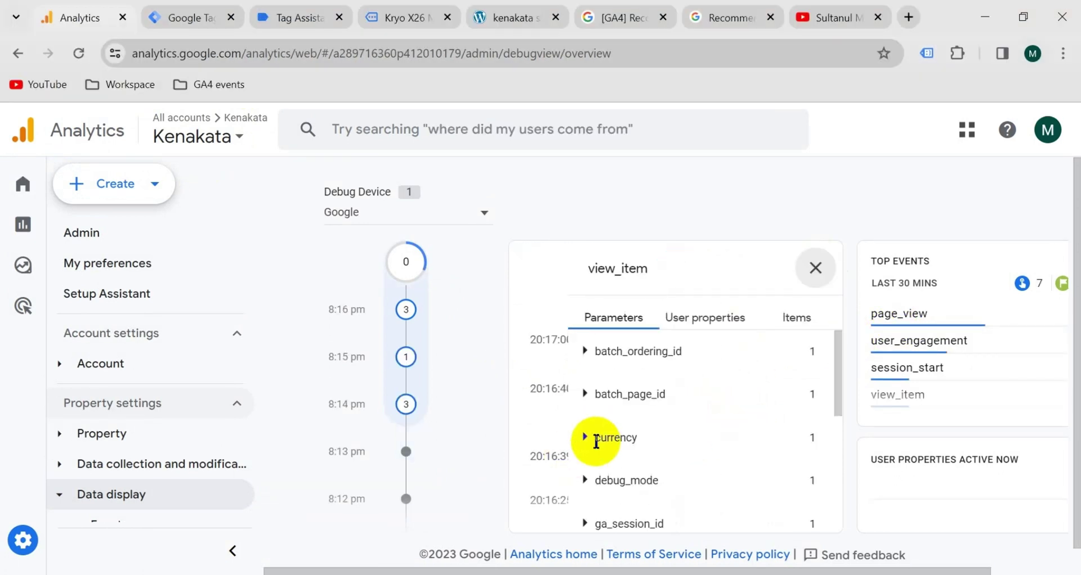
{"action": "left_click", "coordinate": [587, 439]}
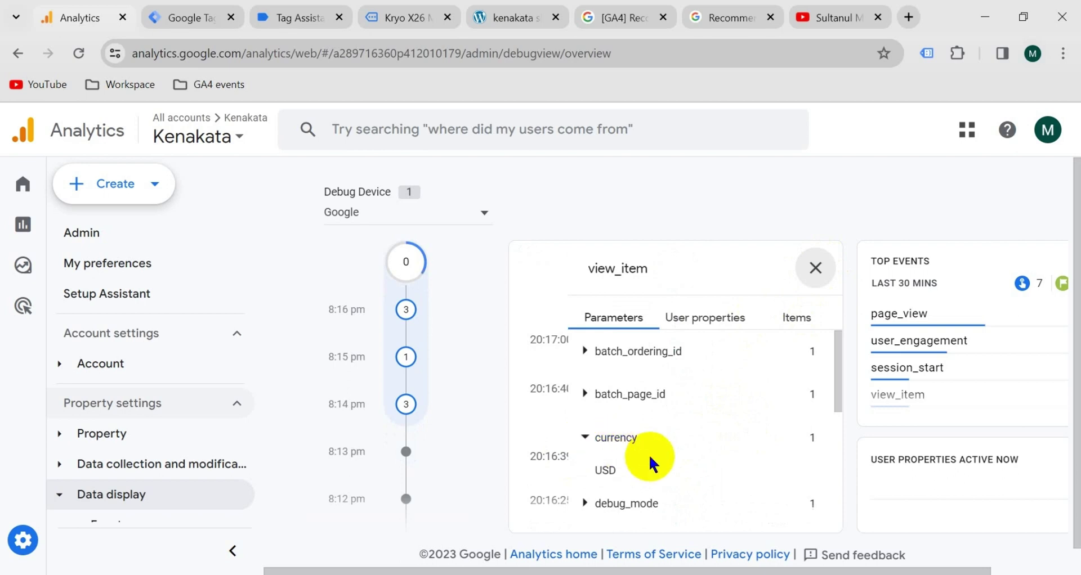
{"action": "scroll", "coordinate": [647, 453], "scroll_direction": "down", "scroll_amount": 4}
{"action": "scroll", "coordinate": [655, 428], "scroll_direction": "up", "scroll_amount": 4}
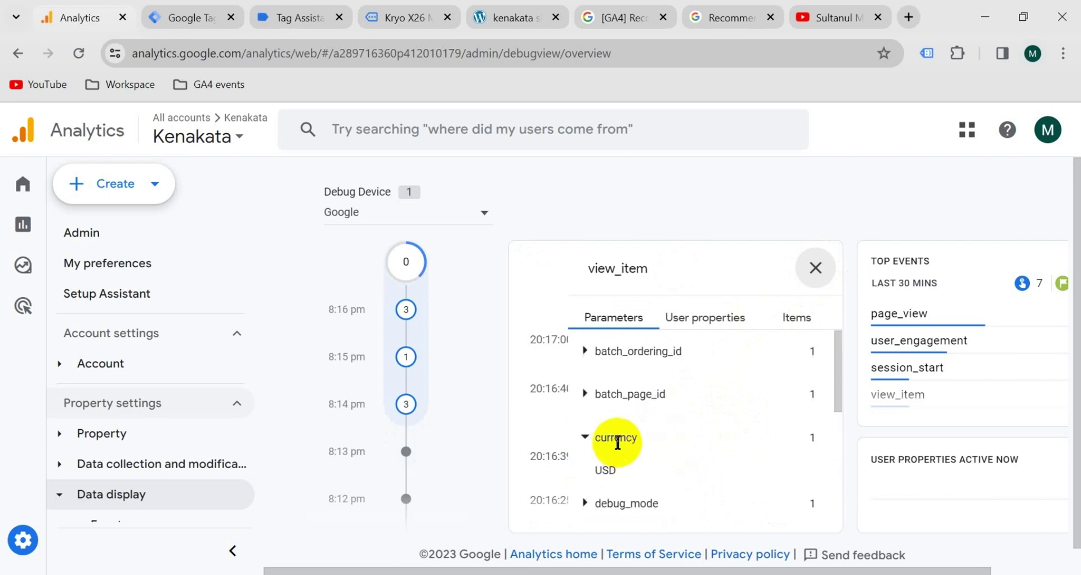
{"action": "scroll", "coordinate": [647, 450], "scroll_direction": "down", "scroll_amount": 5}
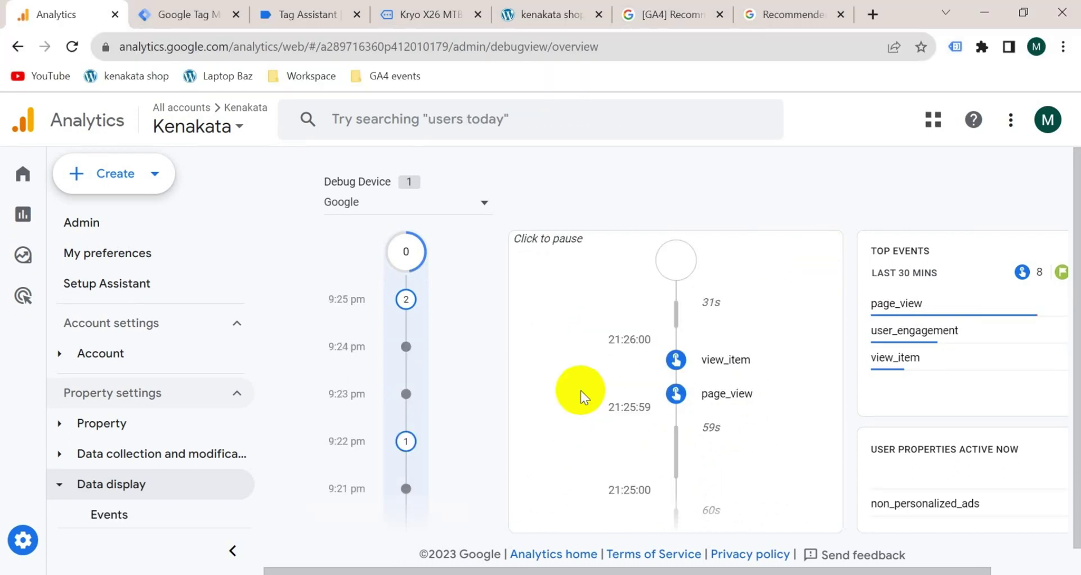